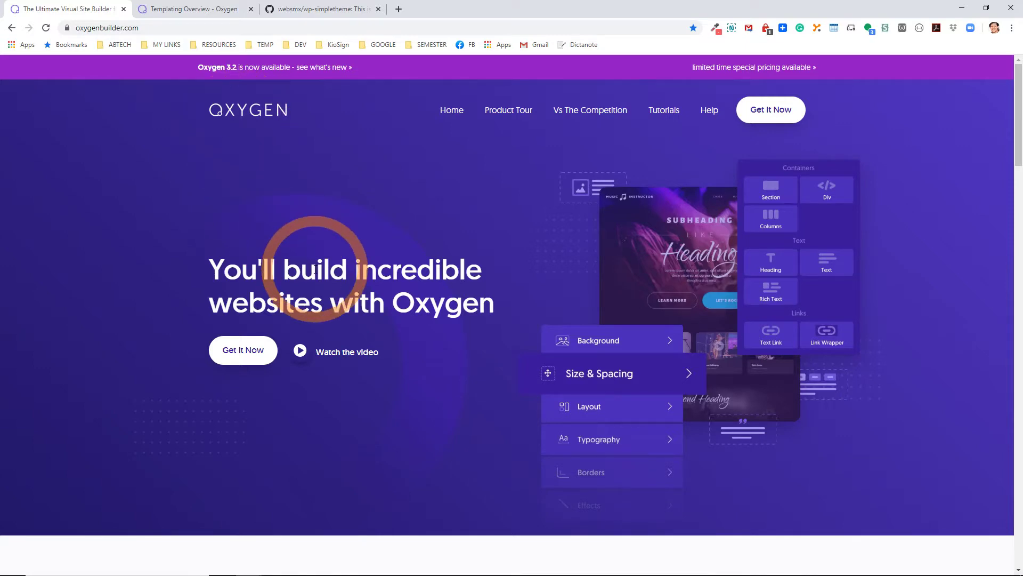
# - Create a blank Oxygen demo site from the Try Oxygen page, passing the arithmetic security check and choosing the Blank Installation type
pyautogui.scroll(-15, 456, 322)
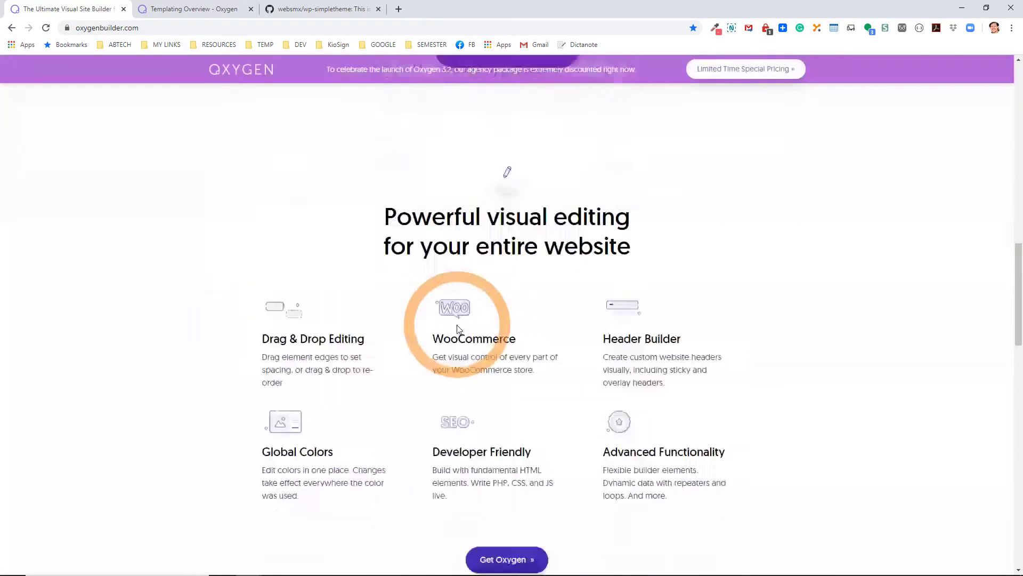
pyautogui.scroll(-20, 457, 327)
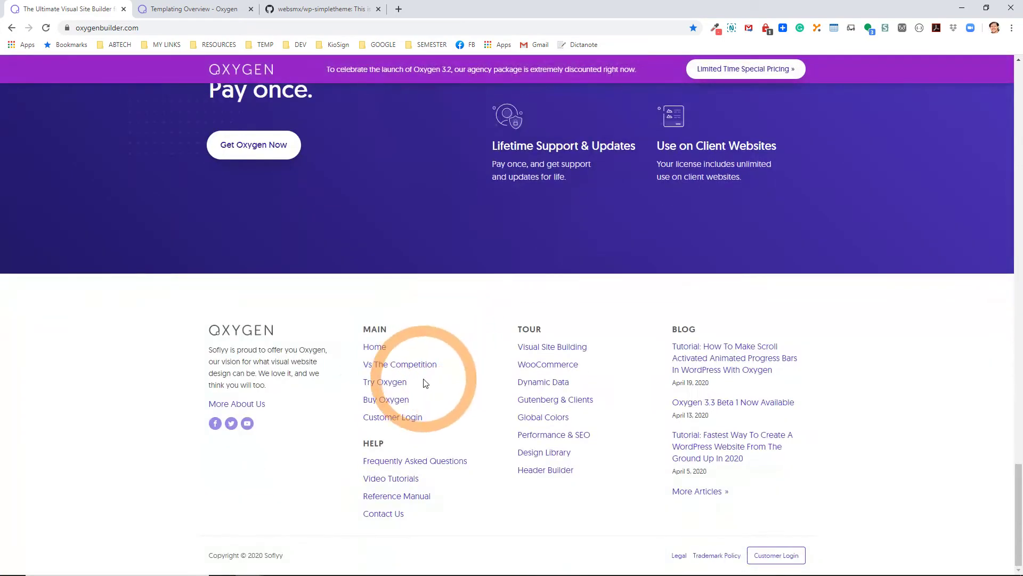
pyautogui.click(373, 384)
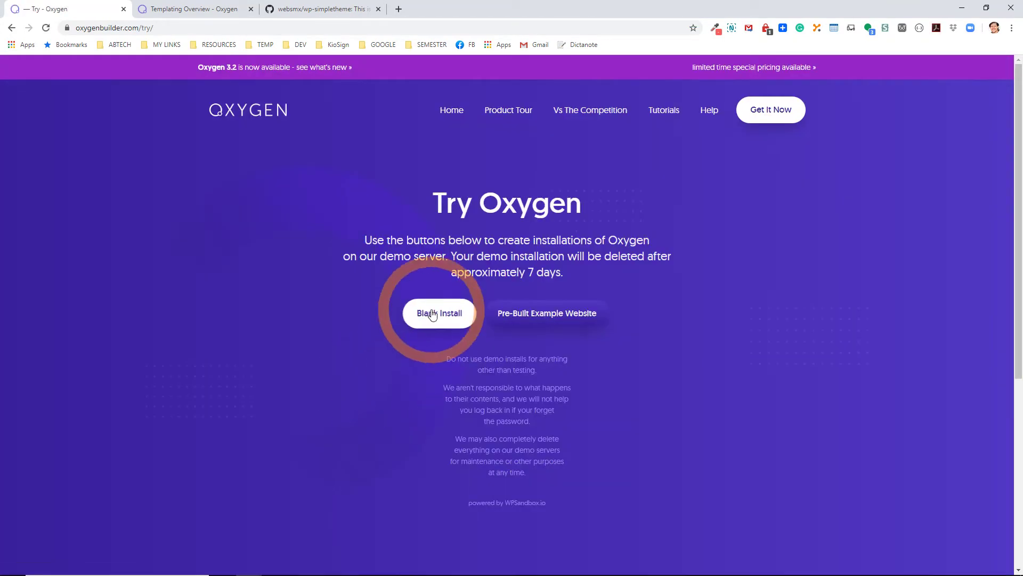
pyautogui.click(432, 315)
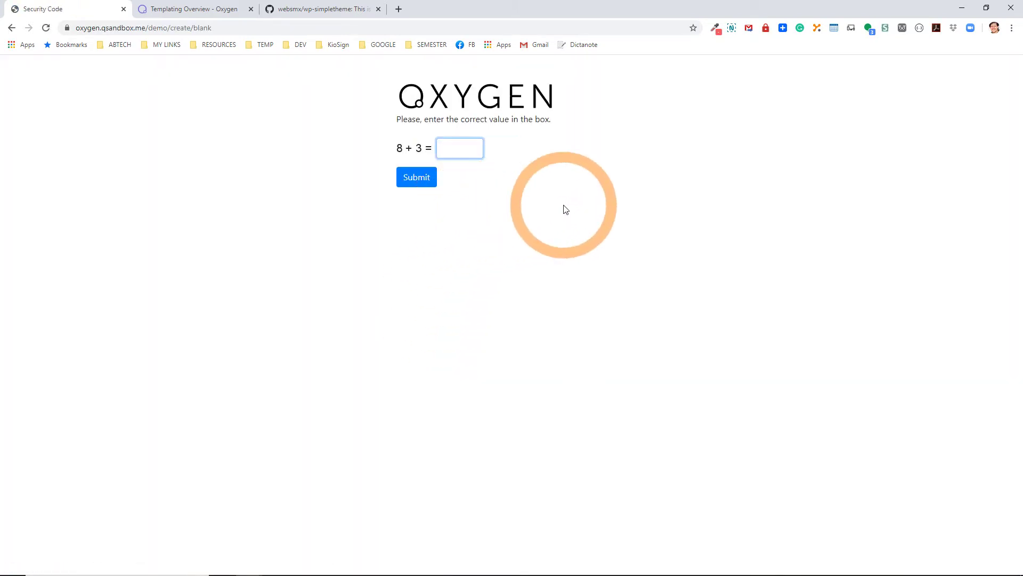
pyautogui.click(430, 184)
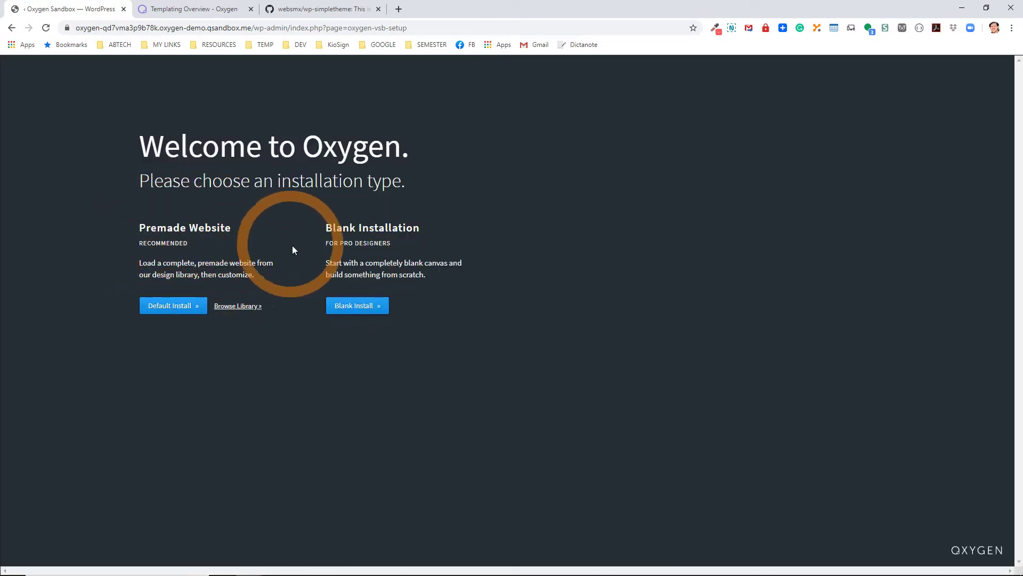
pyautogui.click(373, 307)
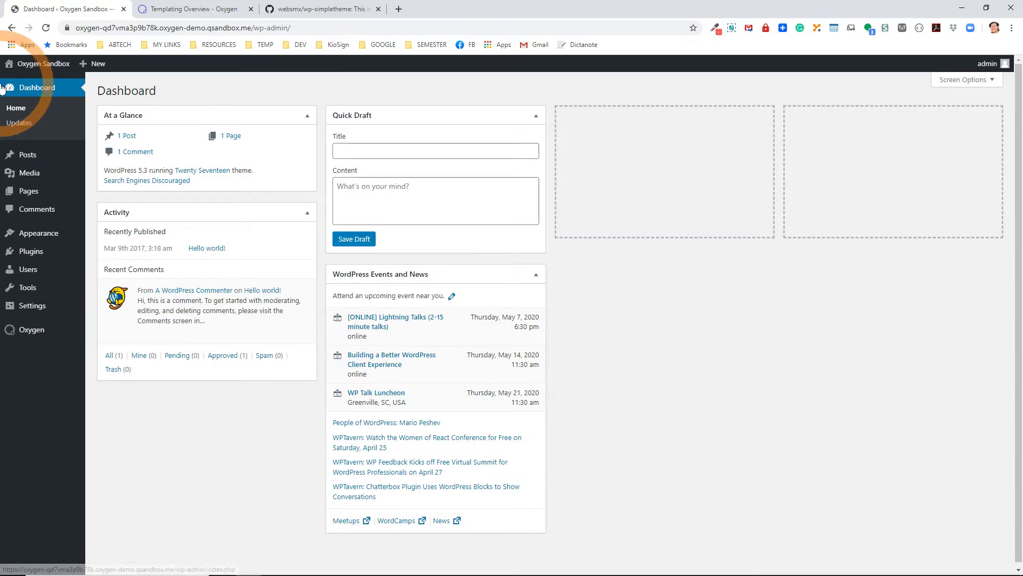
# - View the front end of the new sandbox site, reload it, and return to the WordPress dashboard
pyautogui.click(42, 64)
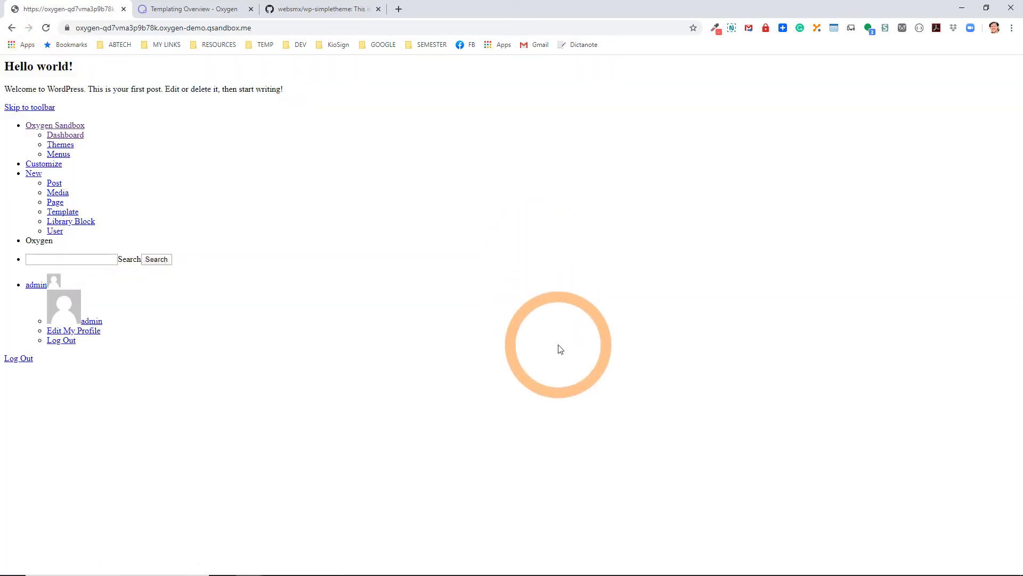
pyautogui.click(47, 29)
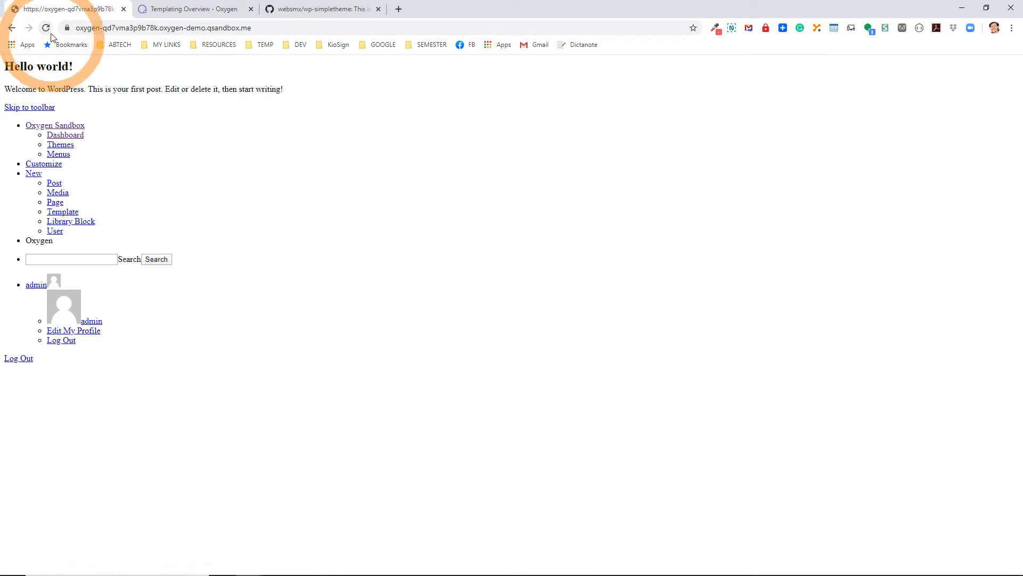
pyautogui.click(12, 28)
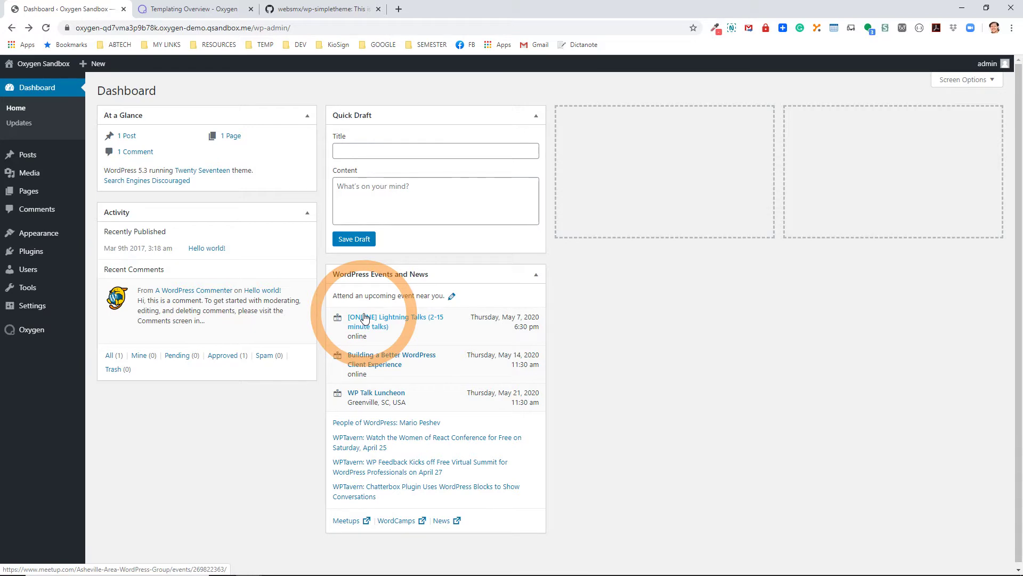
# - Deactivate the Oxygen Gutenberg Integration and Oxygen Elements for WooCommerce plugins
pyautogui.click(35, 254)
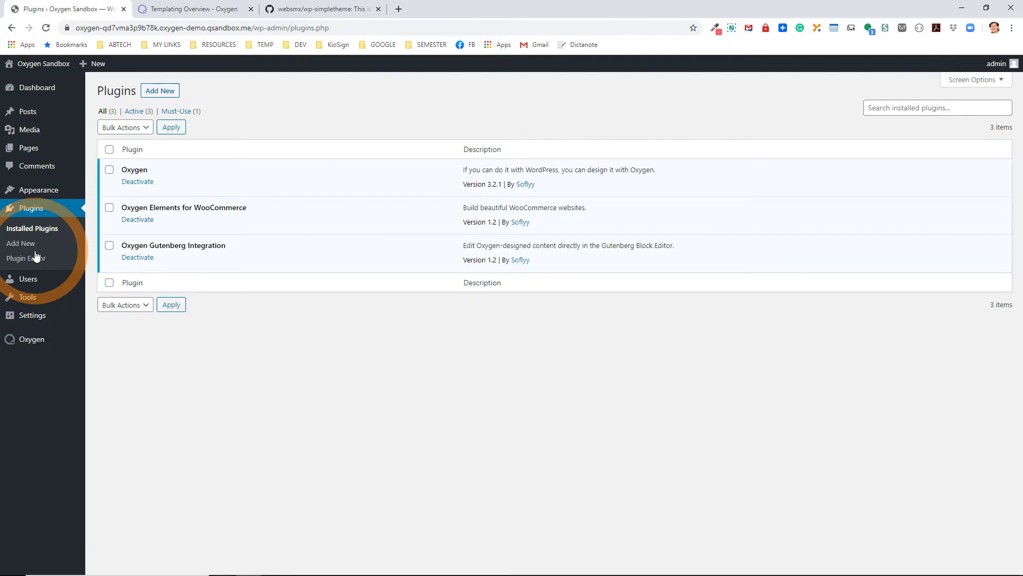
pyautogui.click(183, 129)
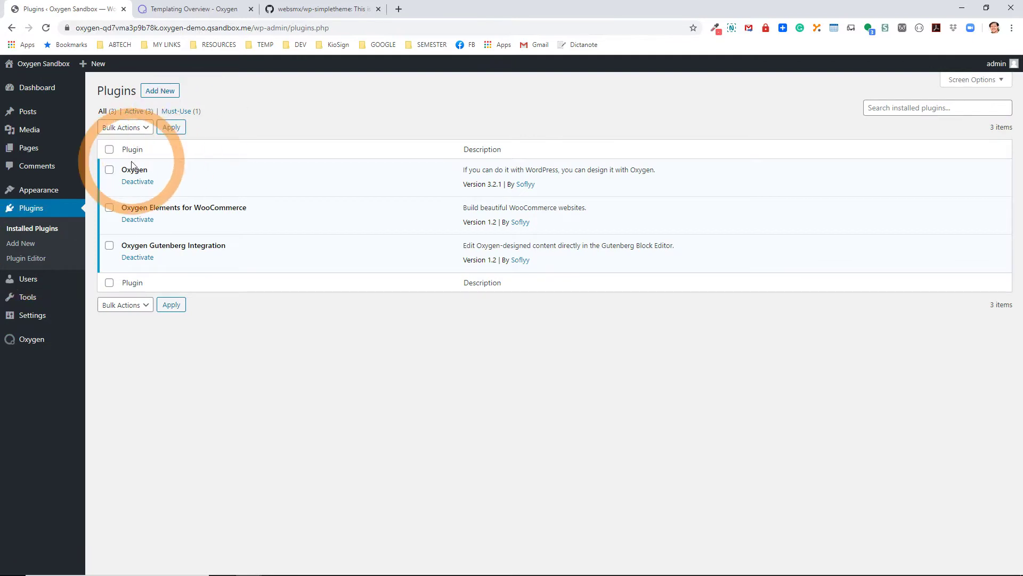
pyautogui.click(140, 258)
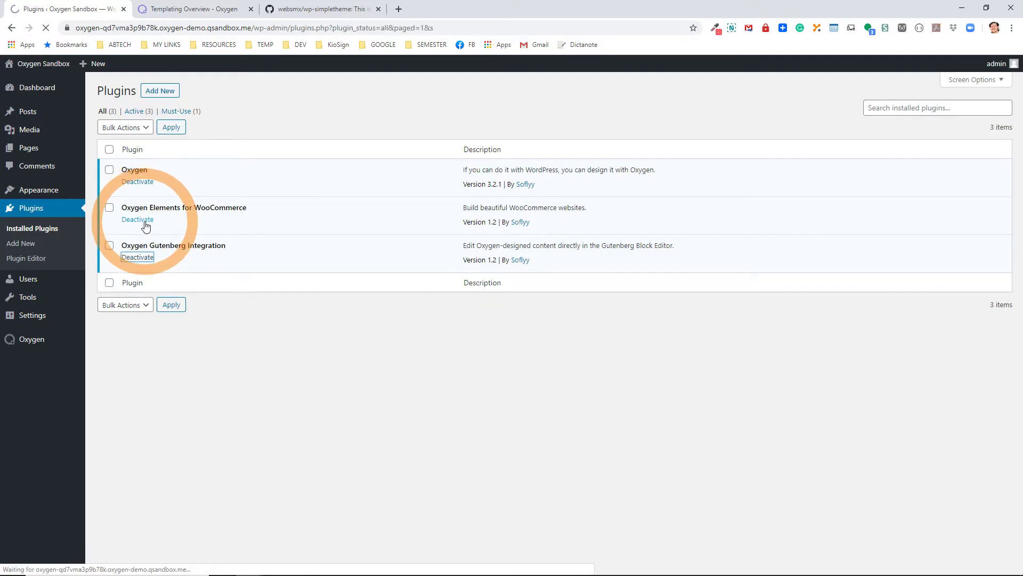
pyautogui.click(137, 251)
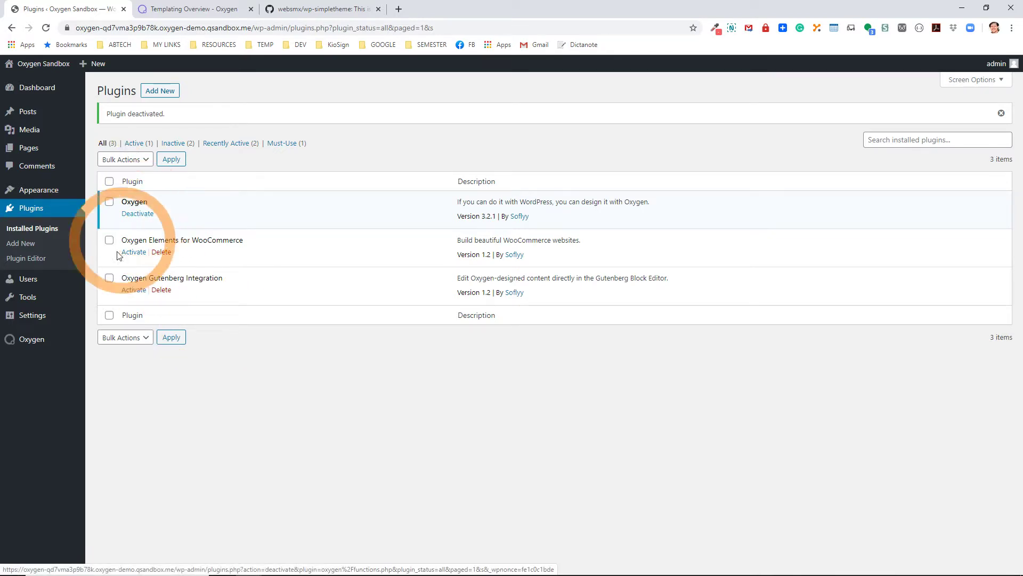
# - In Oxygen's Post Type Manager settings, hide the Oxygen metabox on post, user_request and oxy_user_library, and save the changes
pyautogui.moveTo(46, 343)
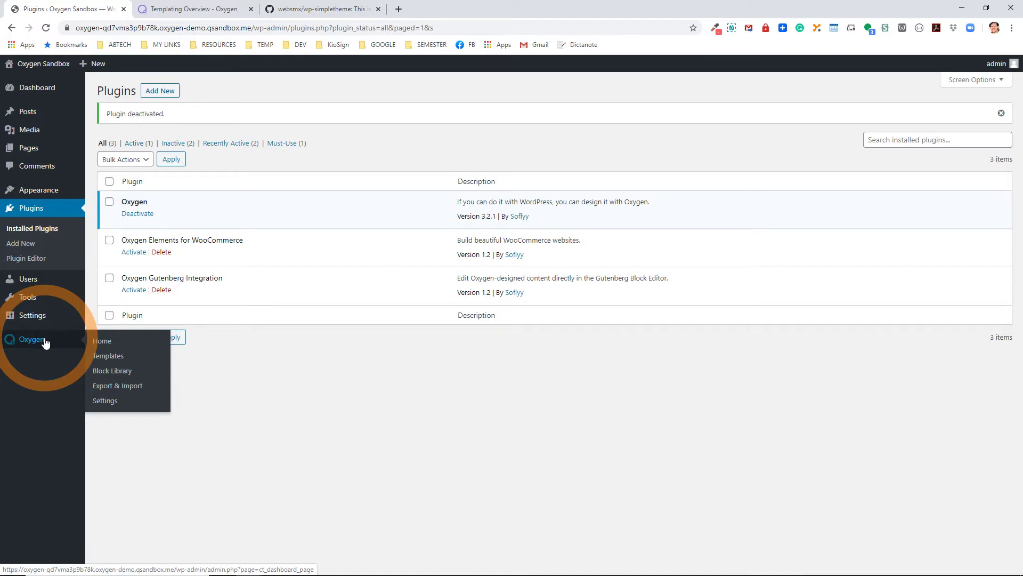
pyautogui.click(106, 403)
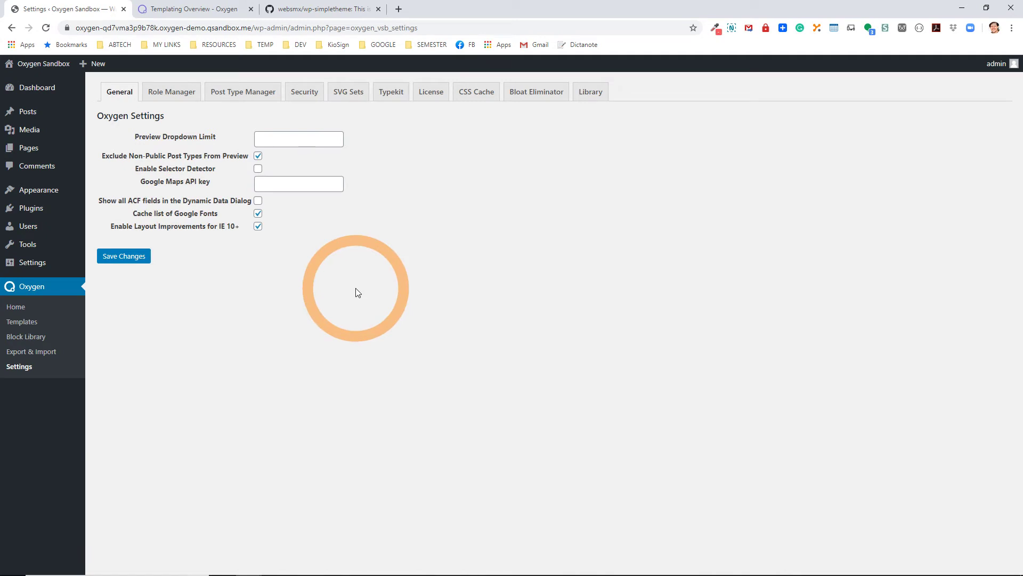
pyautogui.click(181, 94)
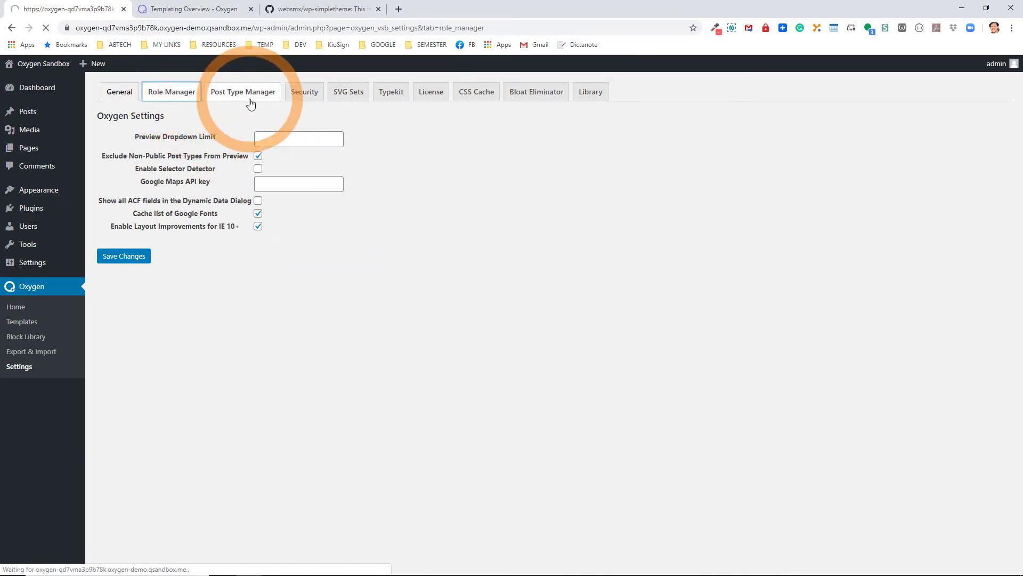
pyautogui.click(232, 96)
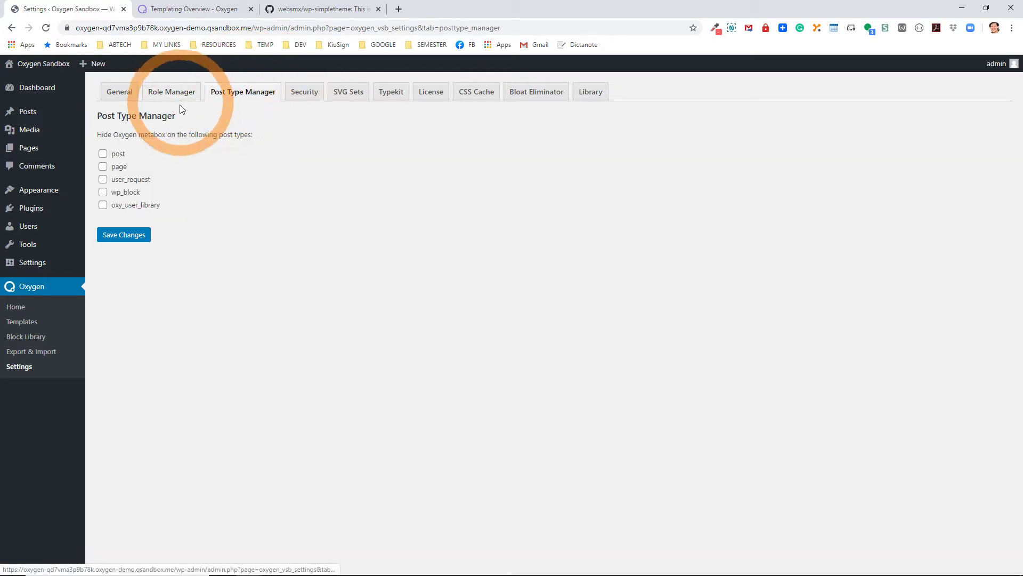
pyautogui.click(103, 154)
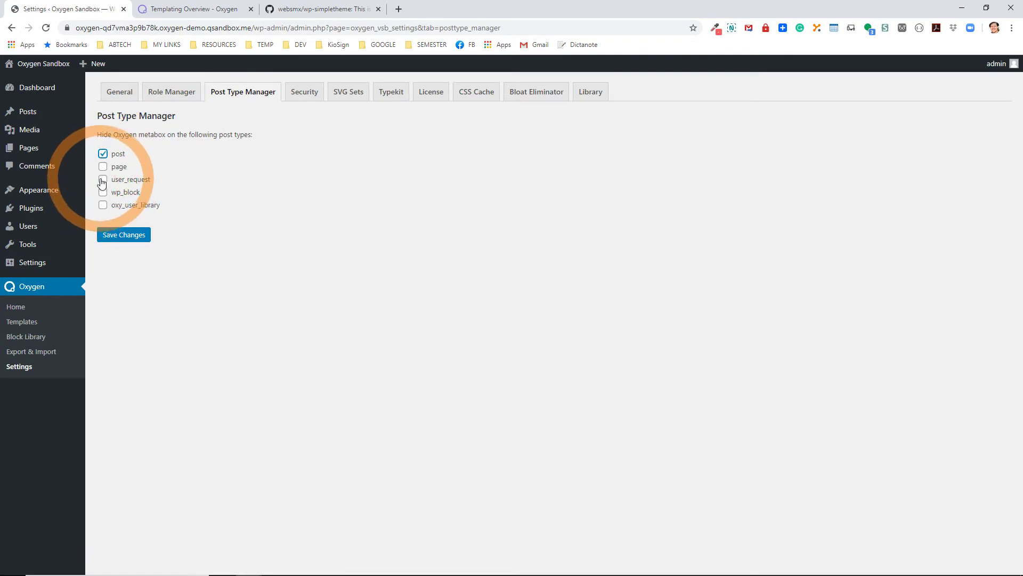
pyautogui.click(103, 180)
pyautogui.click(103, 192)
pyautogui.click(103, 205)
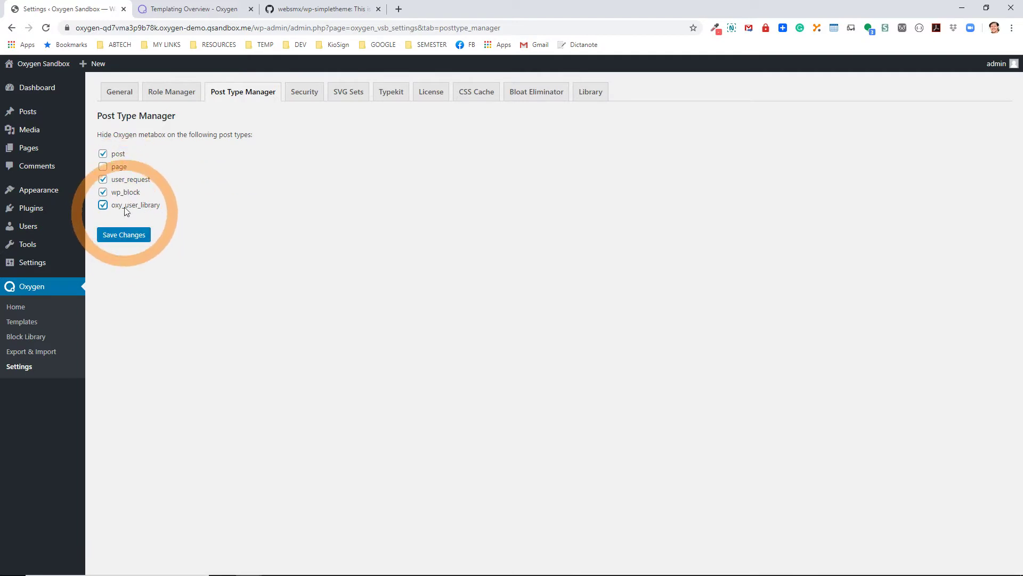
pyautogui.click(104, 193)
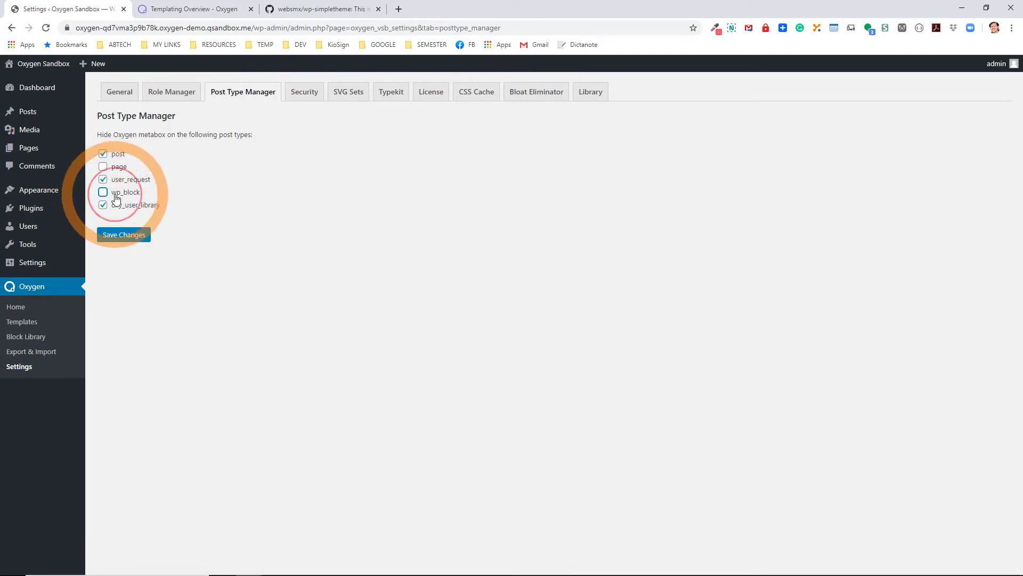
pyautogui.click(118, 237)
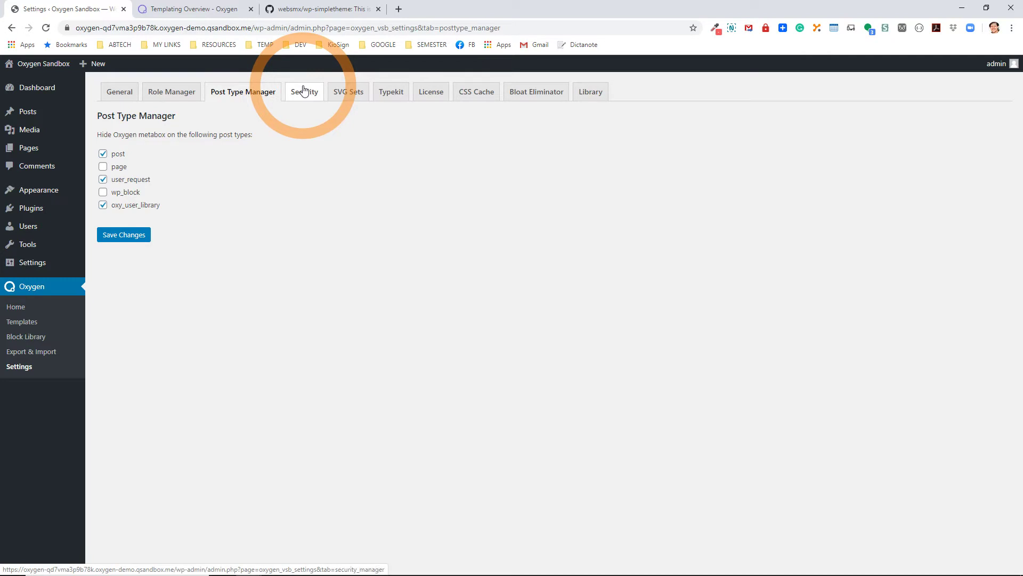
# - In Oxygen's Bloat Eliminator settings, disable WP Emojis and jQuery Migrate, and save the changes
pyautogui.click(547, 99)
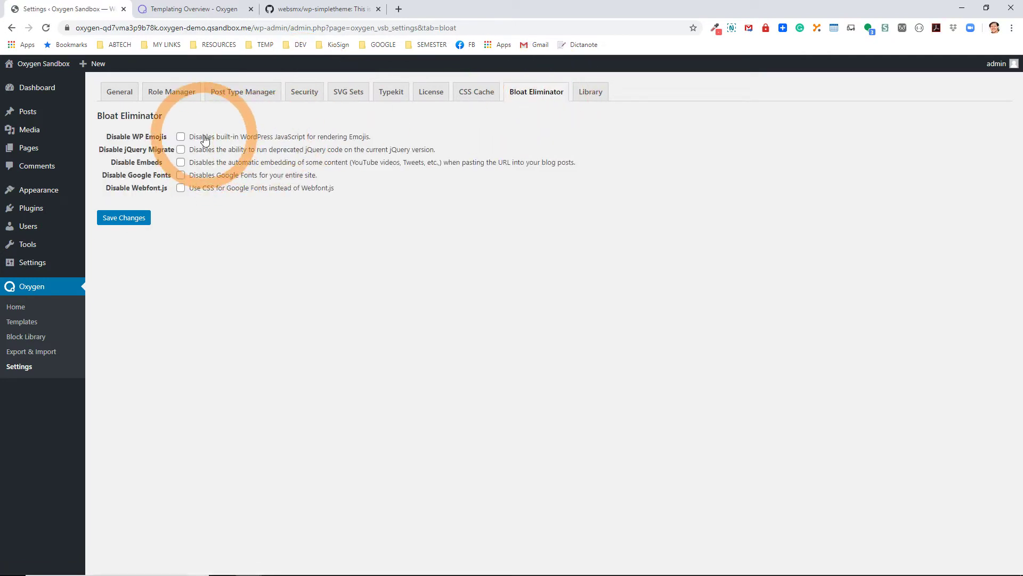
pyautogui.click(181, 150)
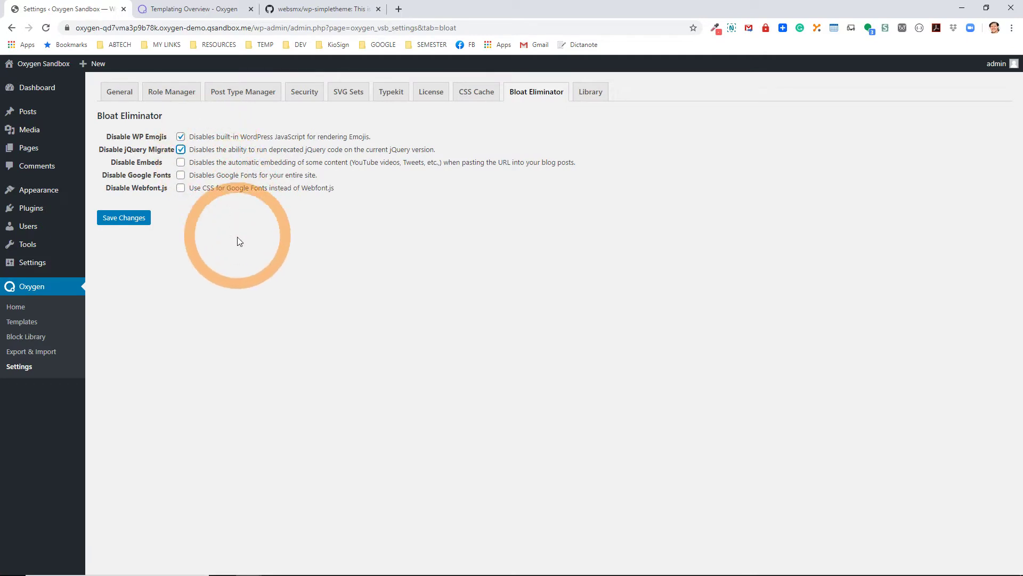
pyautogui.click(135, 223)
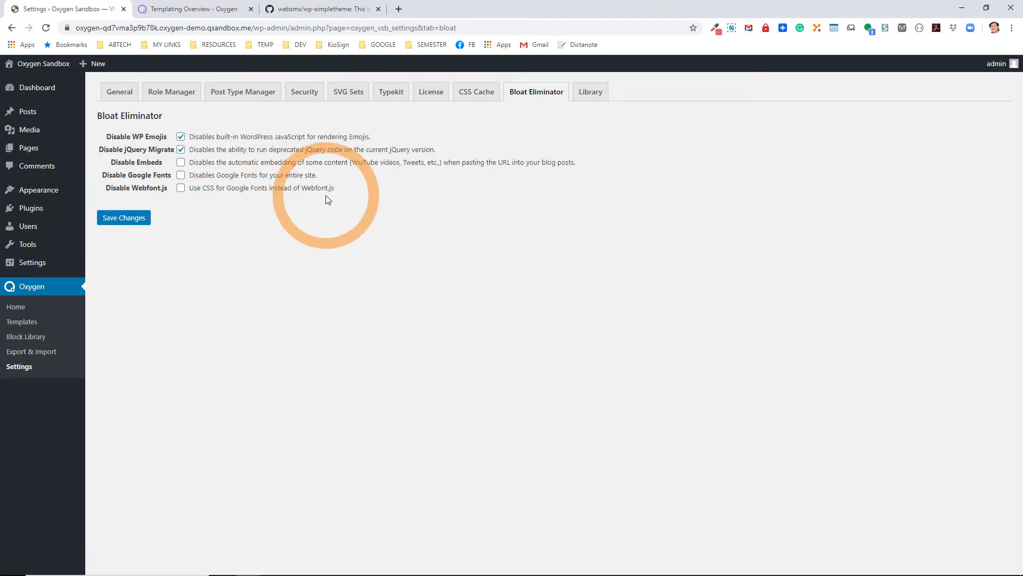
# - In Oxygen's Library settings, turn off making this WordPress install a design set and update the settings
pyautogui.click(591, 92)
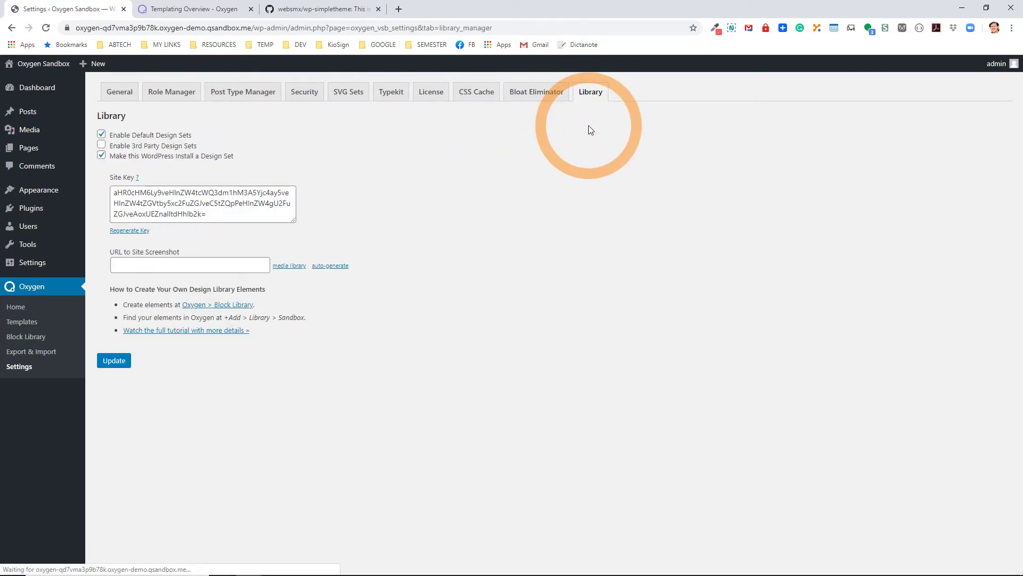
pyautogui.click(136, 158)
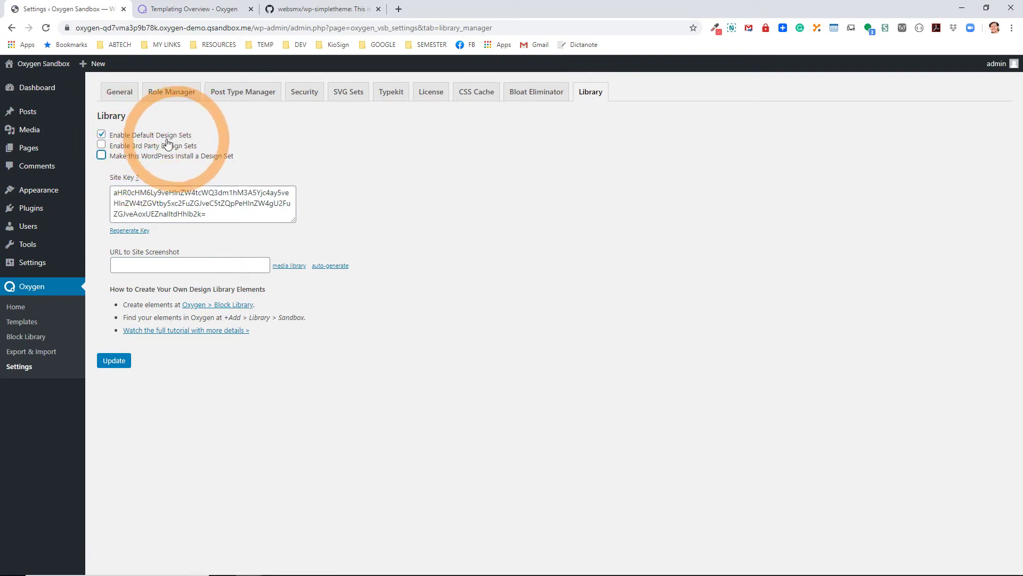
pyautogui.click(114, 361)
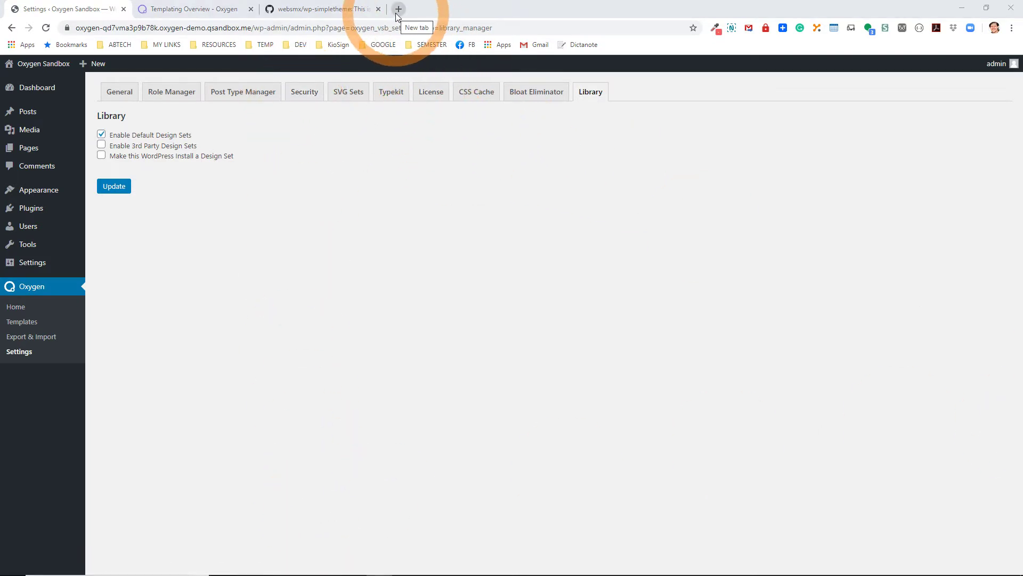
# - Bring the Google Drive tab showing the shared WordPress-OxygenBuilder folder into the current browser window
pyautogui.moveTo(365, 568)
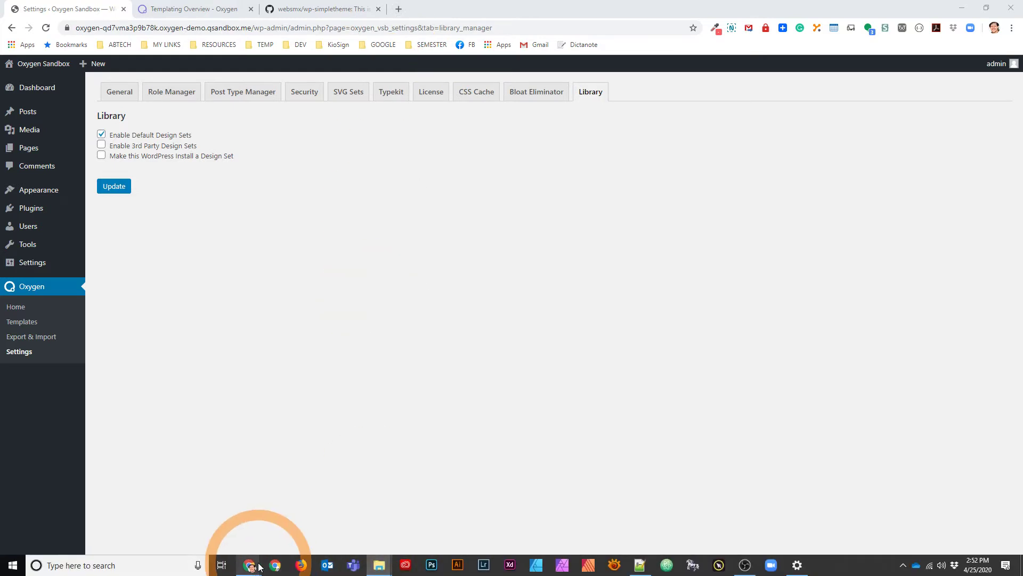
pyautogui.moveTo(259, 567)
pyautogui.moveTo(313, 539)
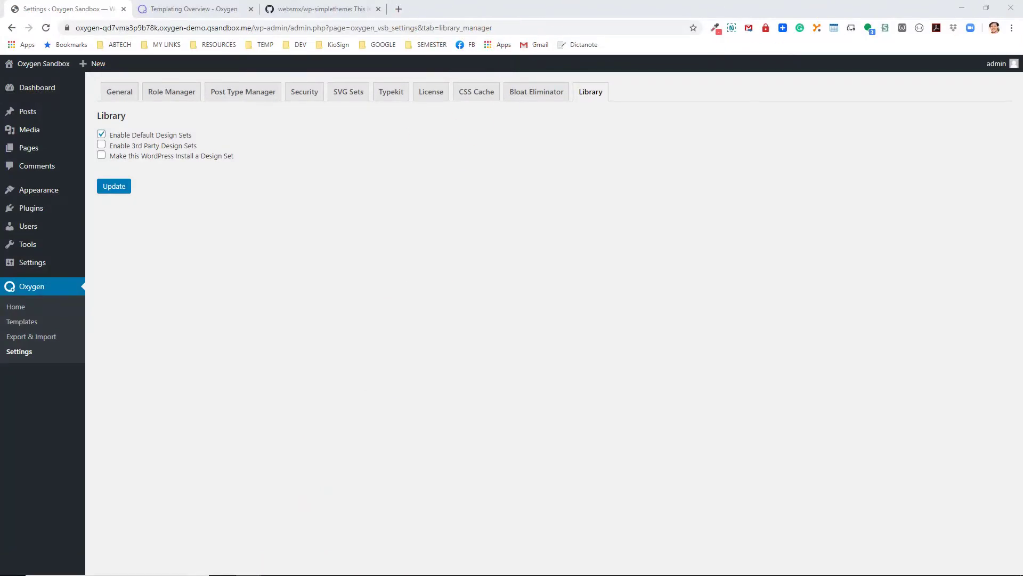
pyautogui.moveTo(969, 105); pyautogui.dragTo(241, 10)
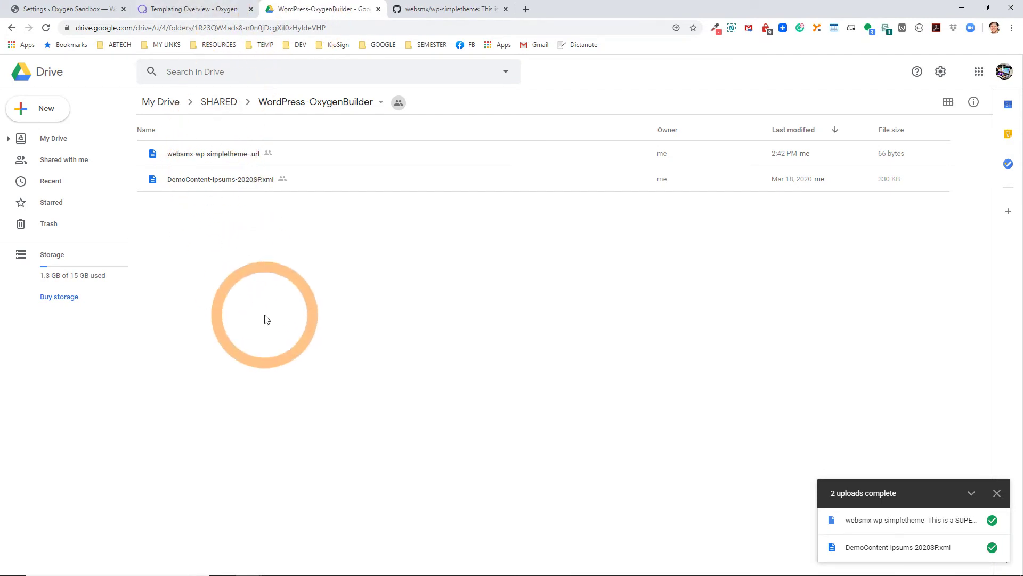
pyautogui.click(264, 313)
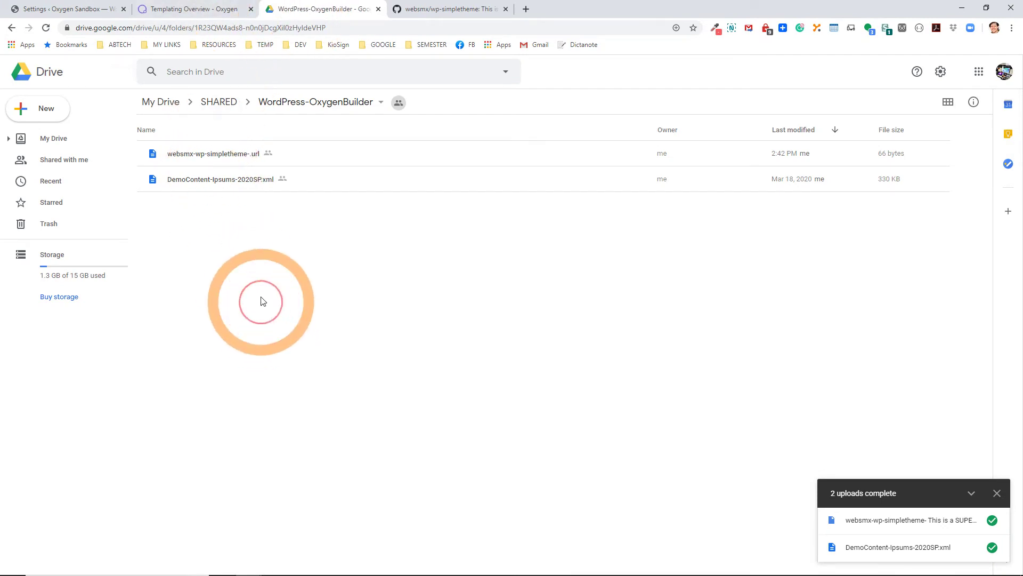
# - Download DemoContent-Ipsums-2020SP.xml from the shared Drive folder into the TEMP Downloads folder
pyautogui.rightClick(249, 181)
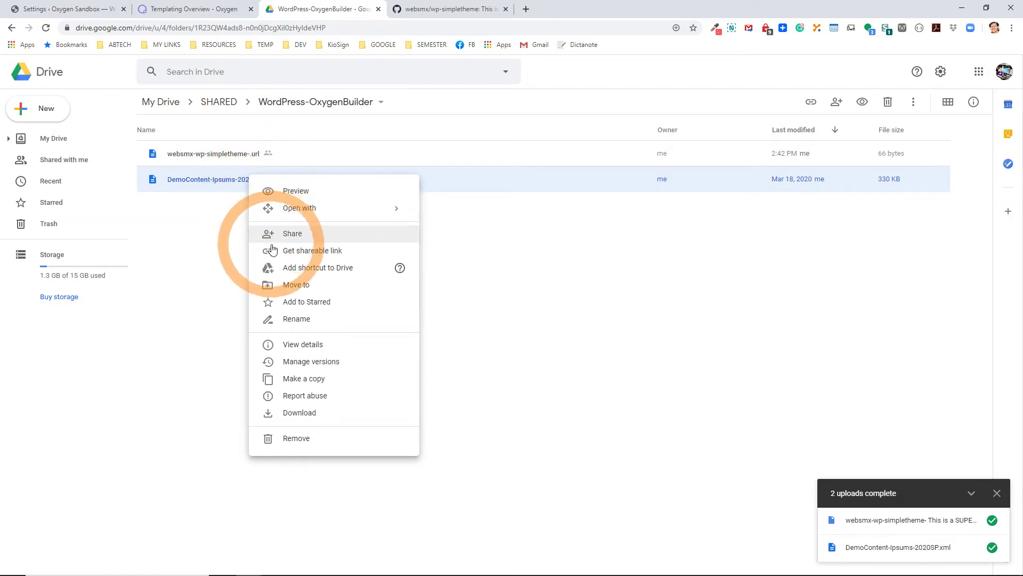
pyautogui.click(311, 413)
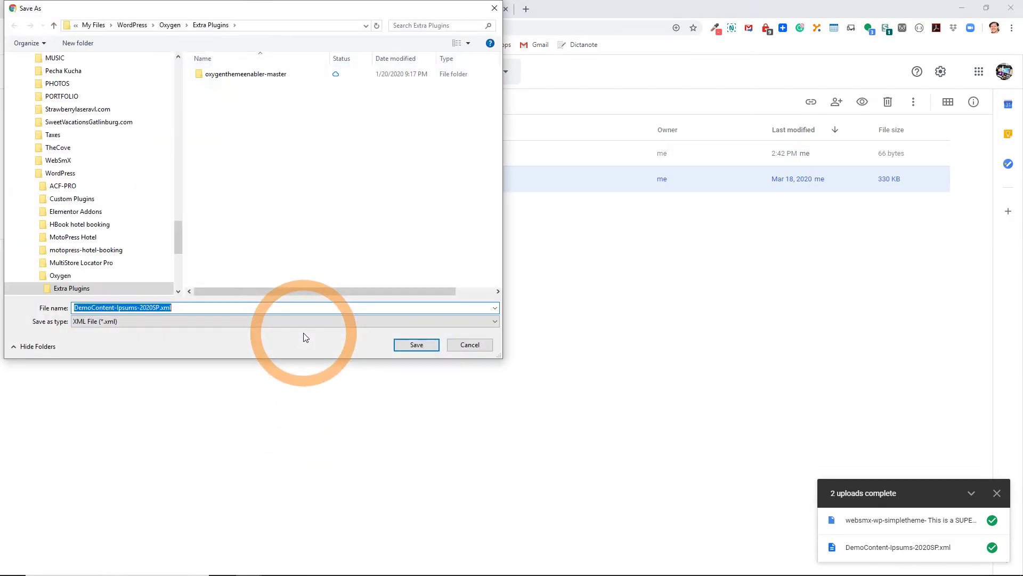
pyautogui.click(171, 26)
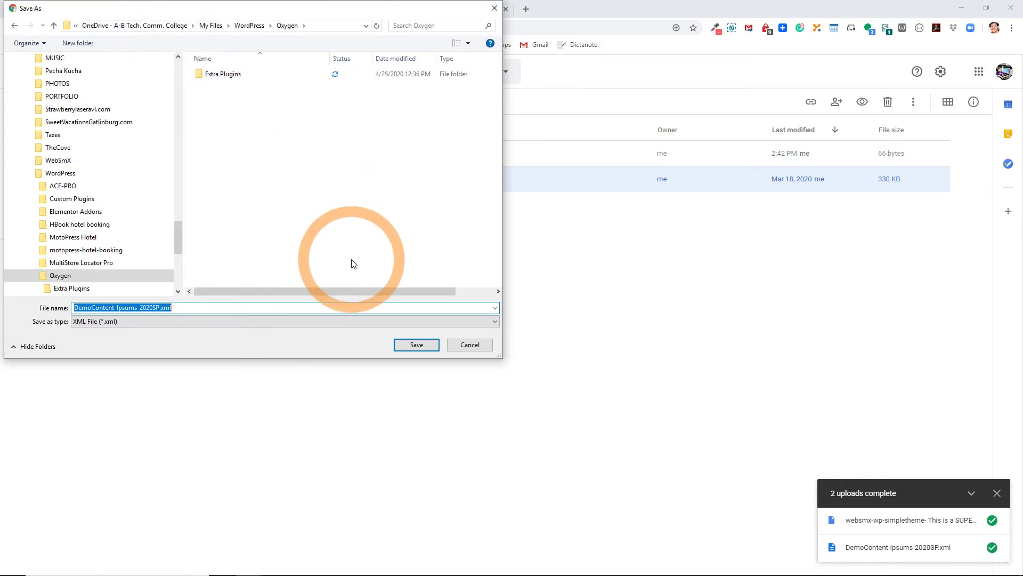
pyautogui.moveTo(183, 243); pyautogui.dragTo(176, 68)
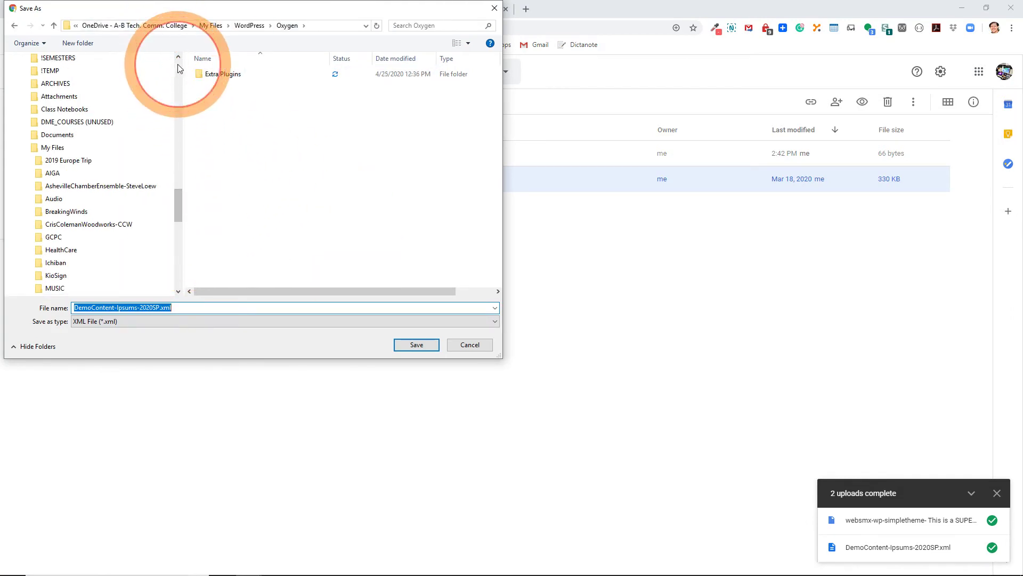
pyautogui.click(48, 118)
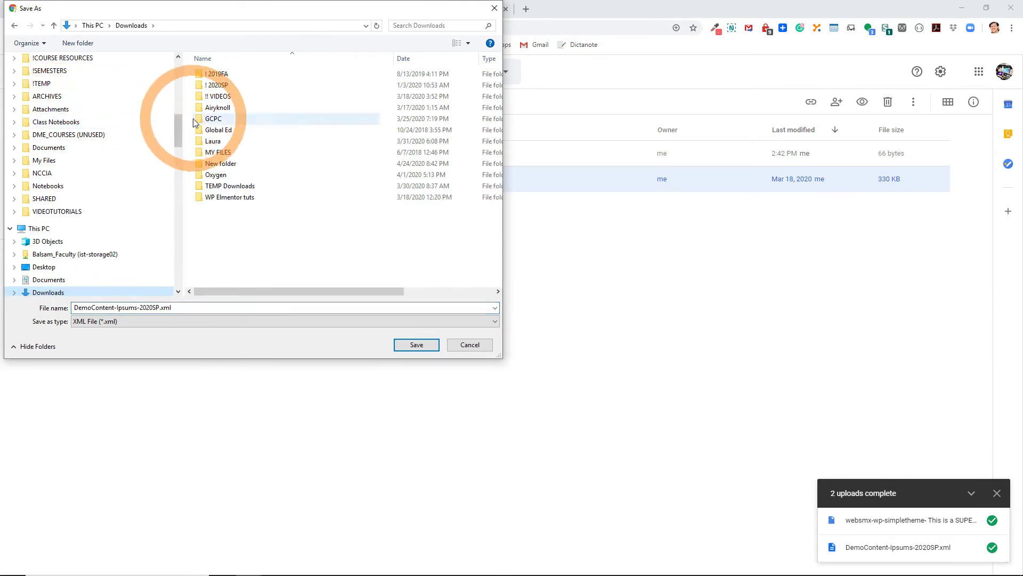
pyautogui.doubleClick(224, 191)
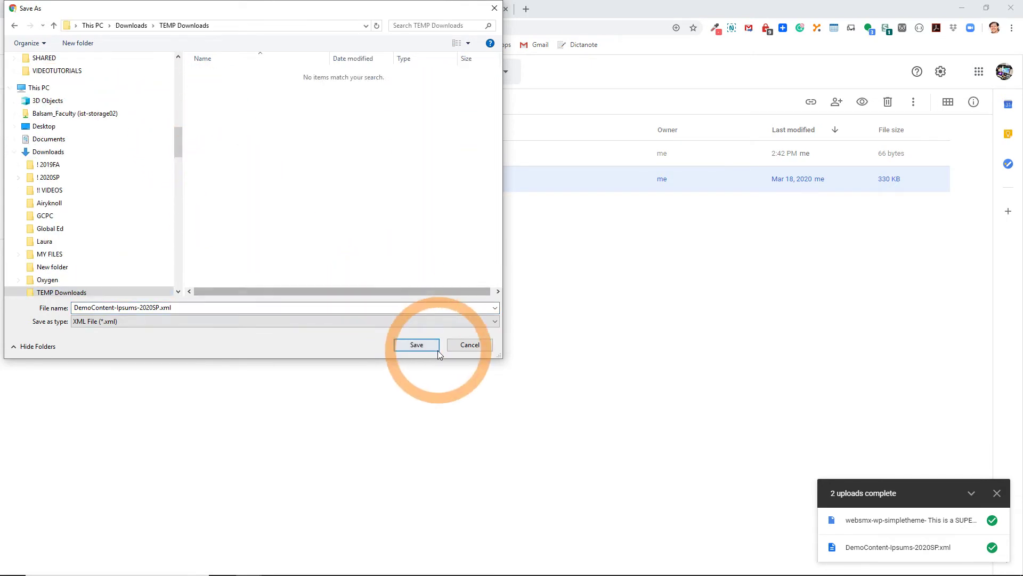
pyautogui.click(417, 345)
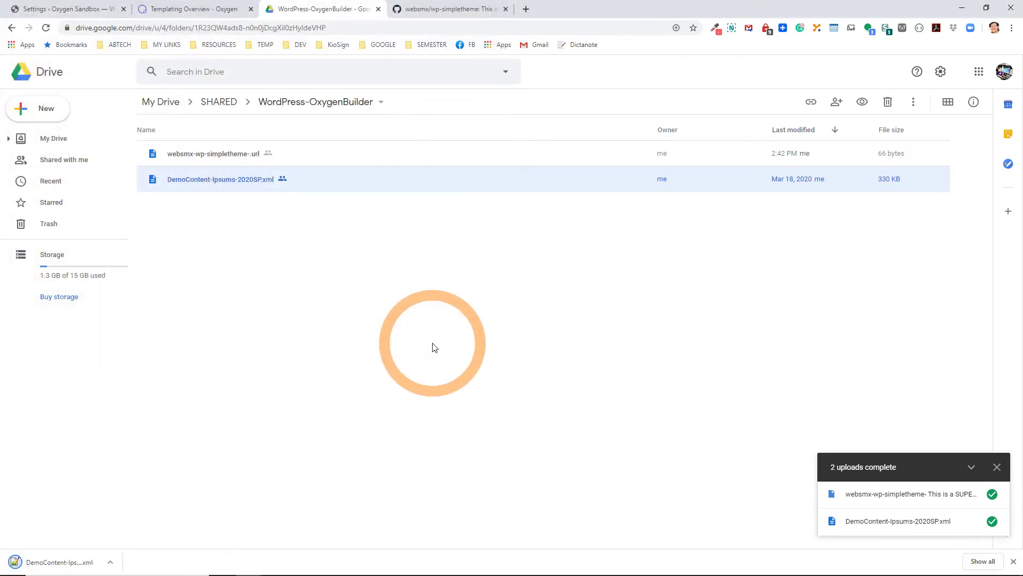
pyautogui.click(216, 156)
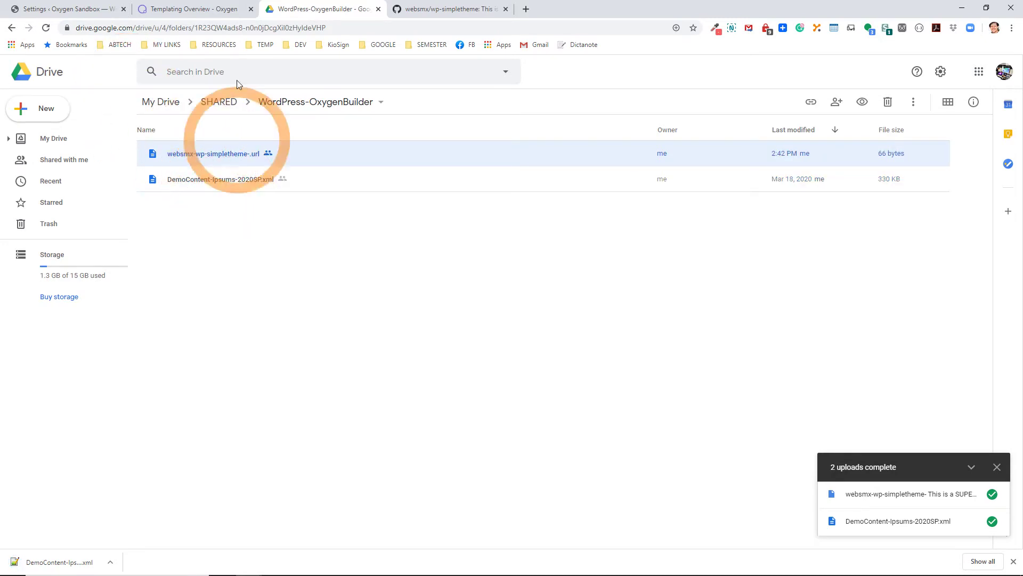
# - Switch to the WordPress admin, view the installed themes, and deactivate the Oxygen plugin
pyautogui.click(98, 9)
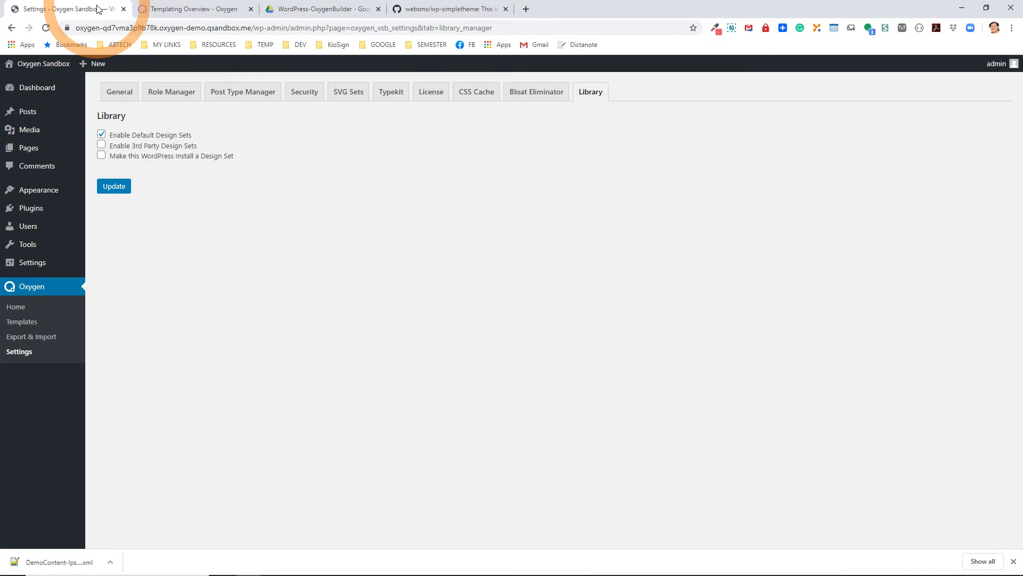
pyautogui.moveTo(51, 191)
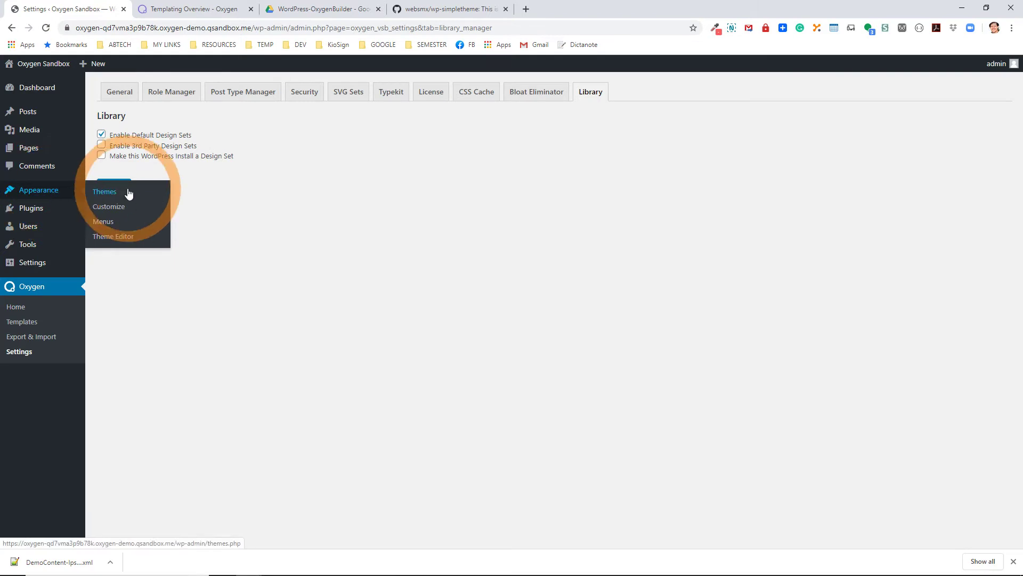
pyautogui.click(104, 193)
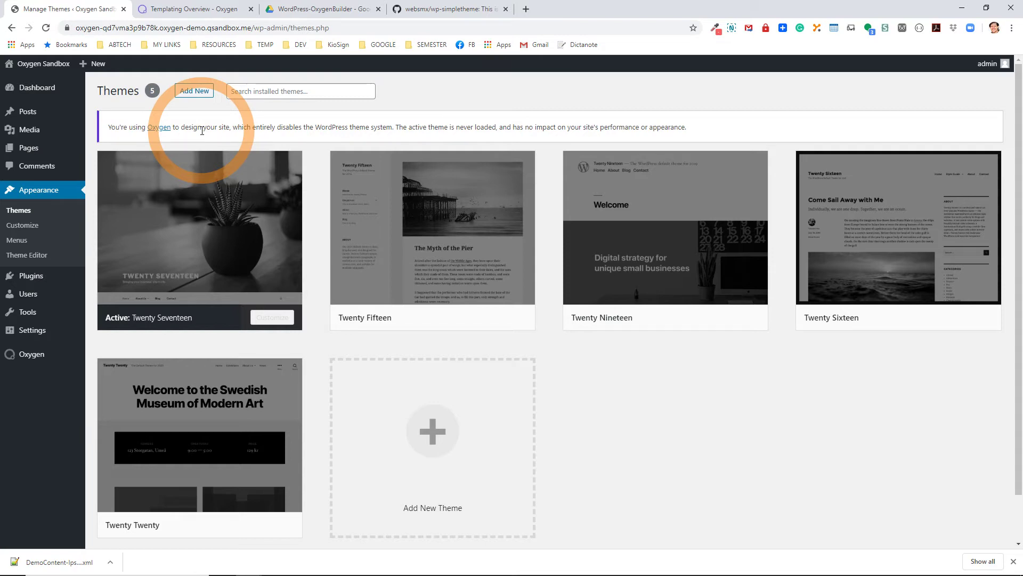
pyautogui.moveTo(43, 276)
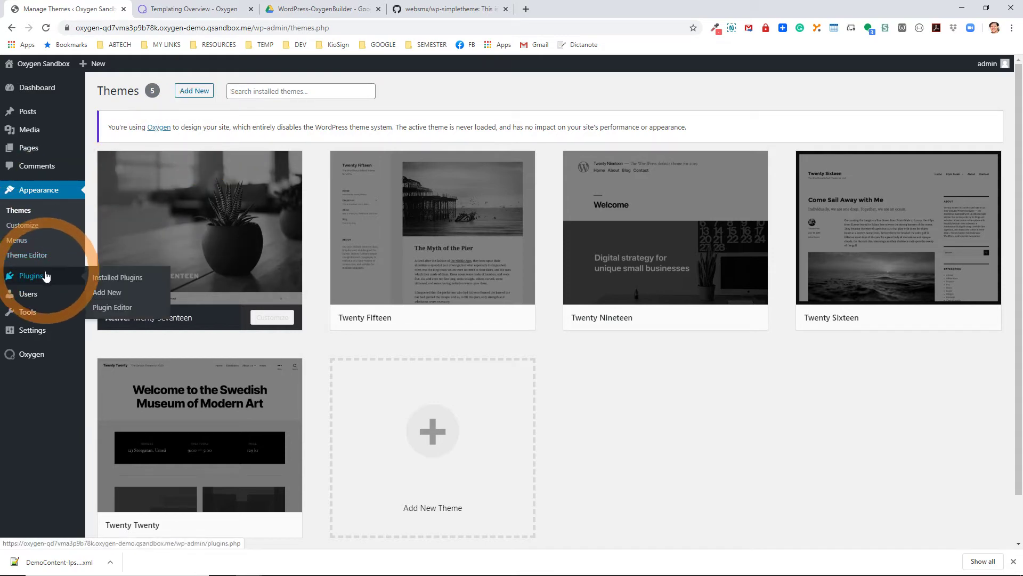
pyautogui.click(114, 277)
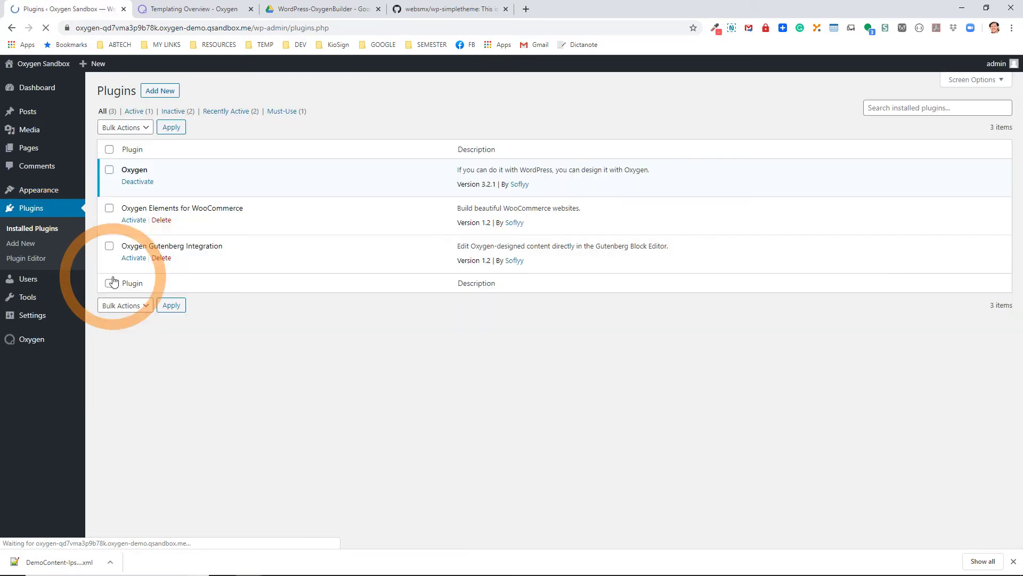
pyautogui.click(138, 182)
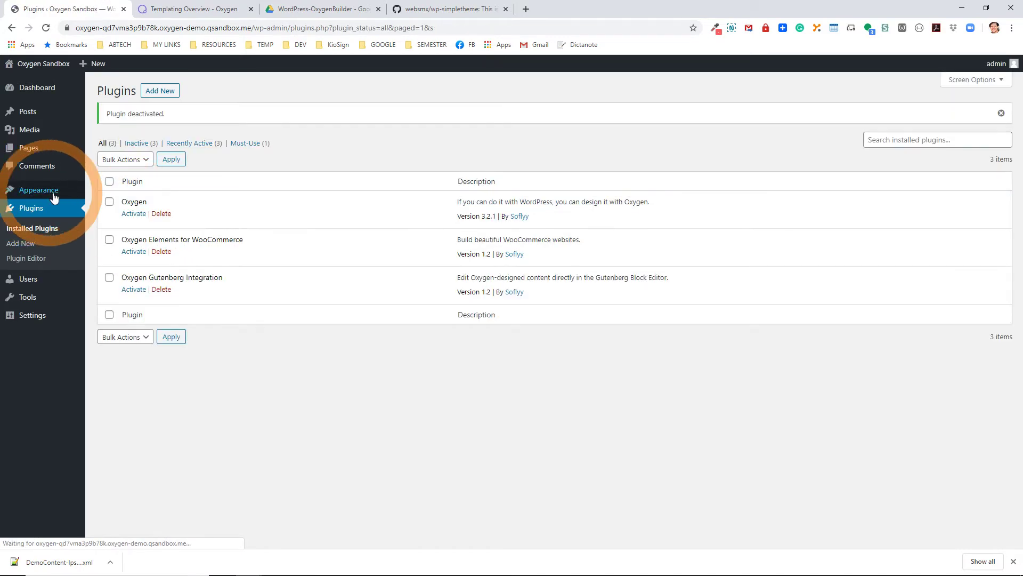
# - Delete the Twenty Fifteen and Twenty Nineteen themes from the installed themes
pyautogui.click(105, 193)
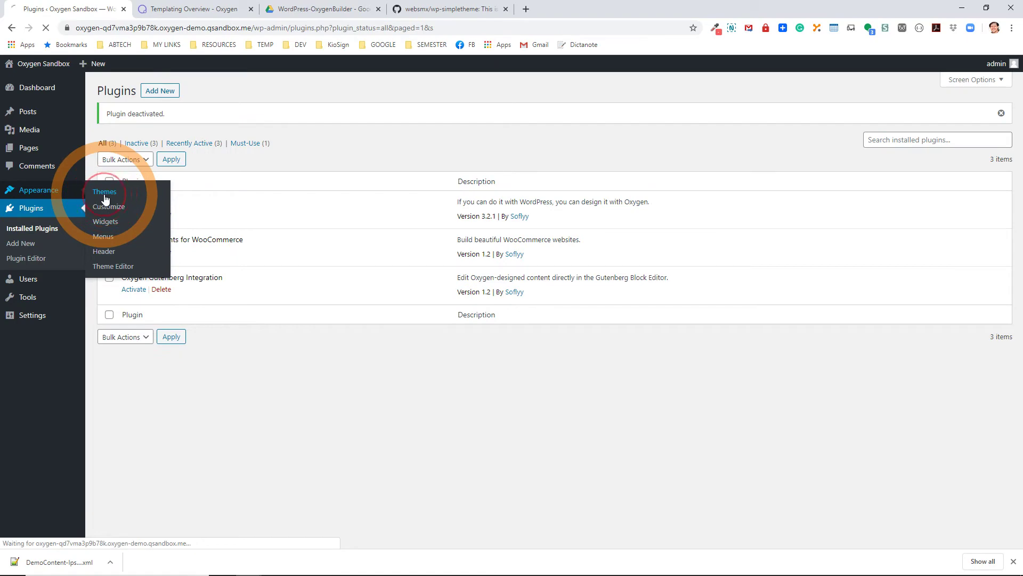
pyautogui.click(481, 241)
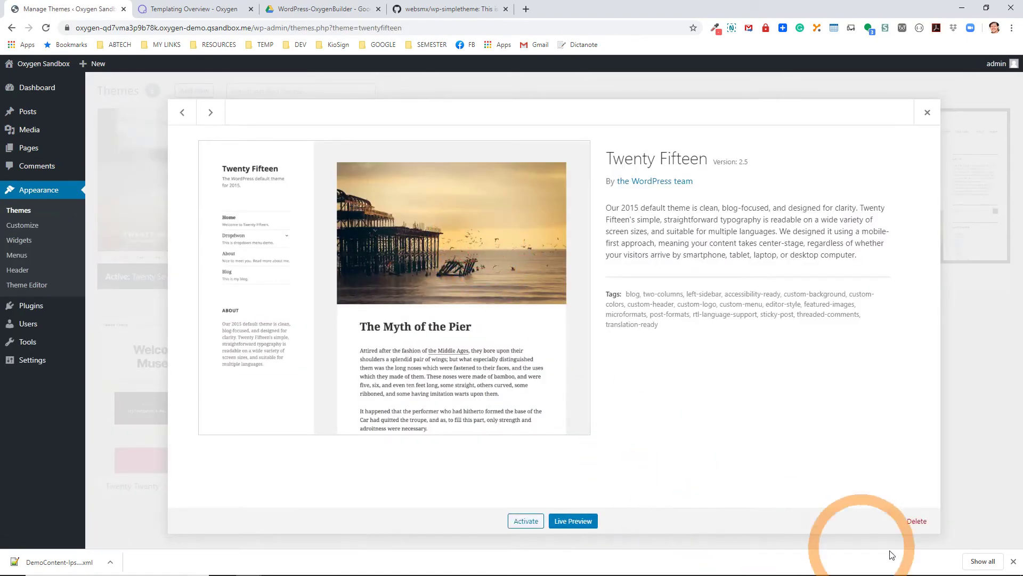
pyautogui.click(916, 521)
pyautogui.click(560, 110)
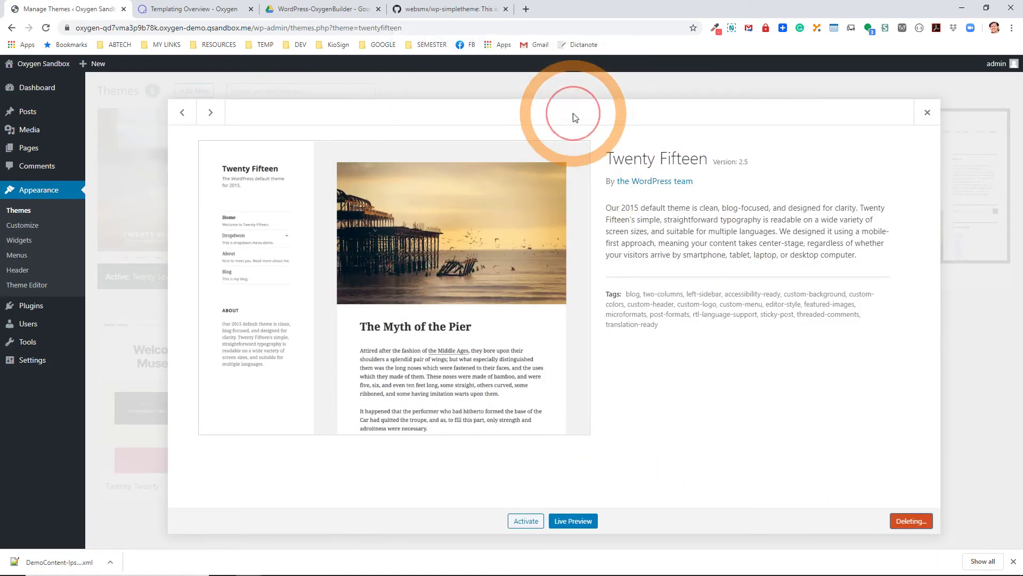
pyautogui.click(499, 169)
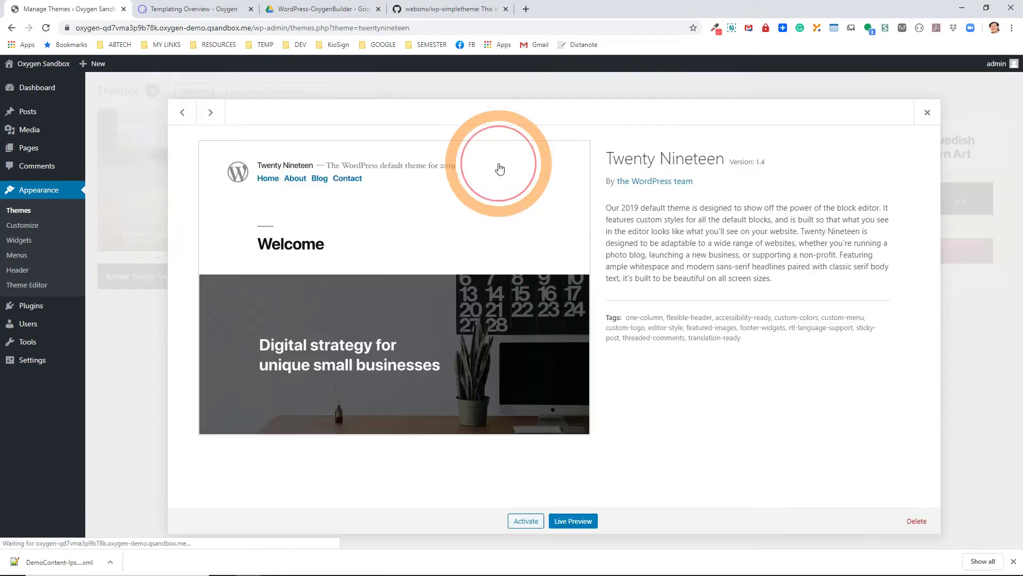
pyautogui.click(917, 521)
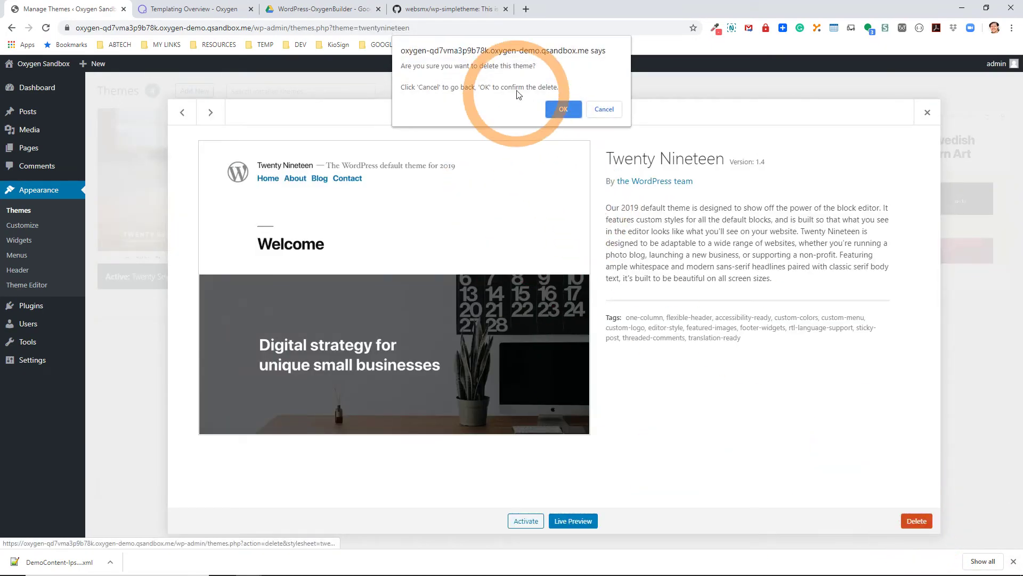
pyautogui.click(555, 109)
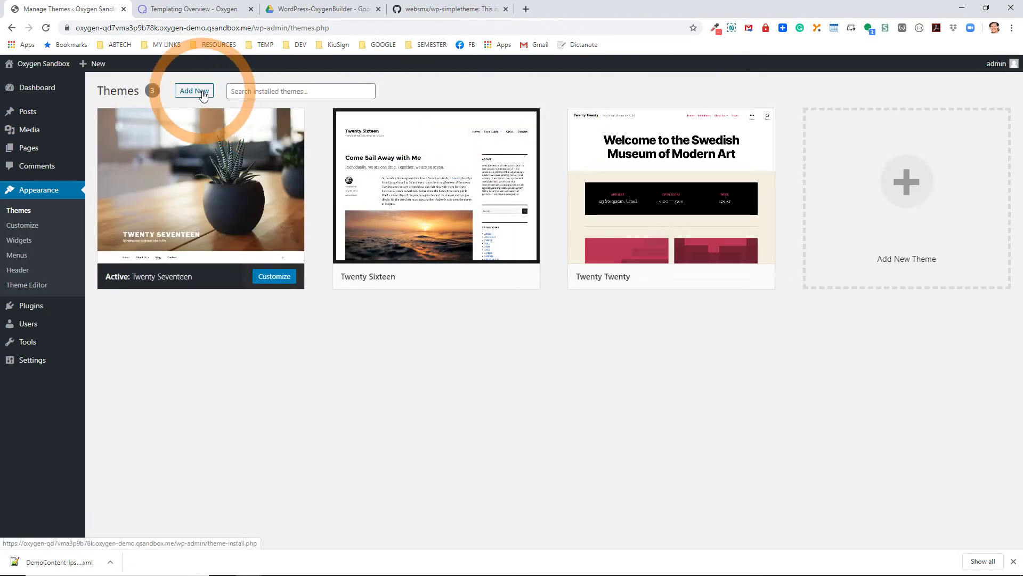
# - Download the websmx/wp-simpletheme repository from GitHub as wp-simpletheme-master.zip into the TEMP Downloads folder
pyautogui.click(434, 9)
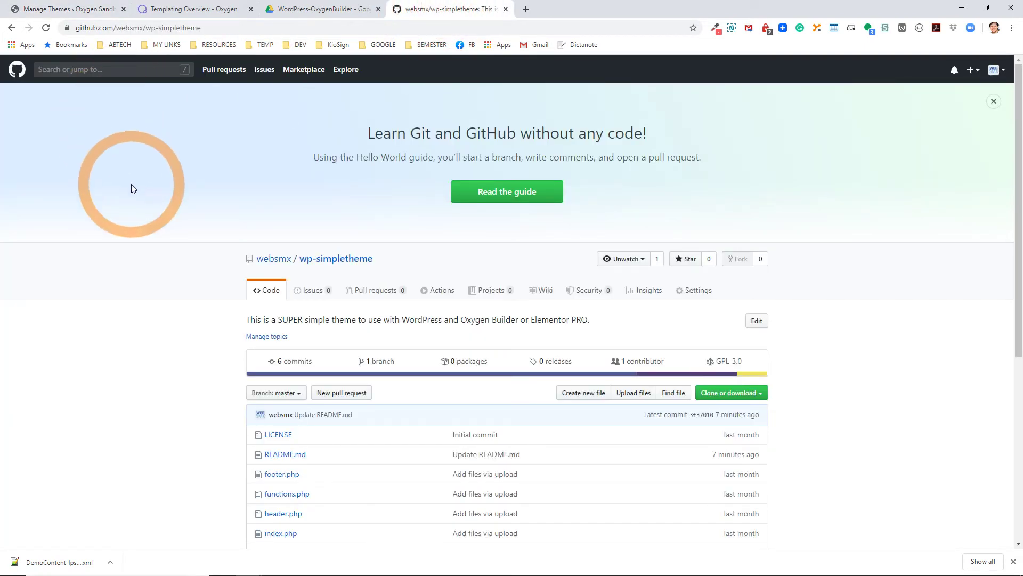
pyautogui.click(136, 28)
pyautogui.moveTo(171, 28); pyautogui.dragTo(226, 28)
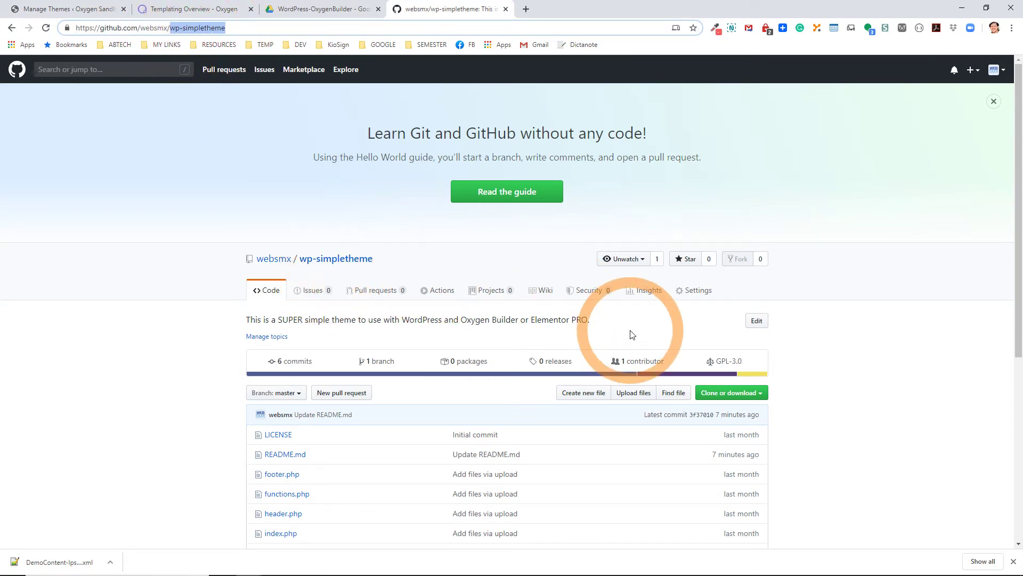
pyautogui.scroll(-5, 632, 334)
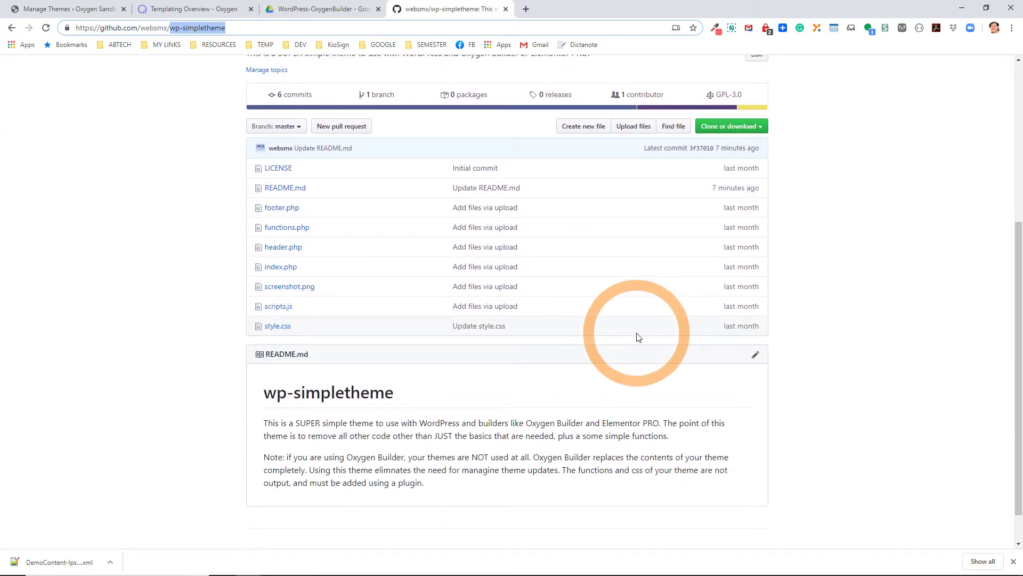
pyautogui.click(736, 127)
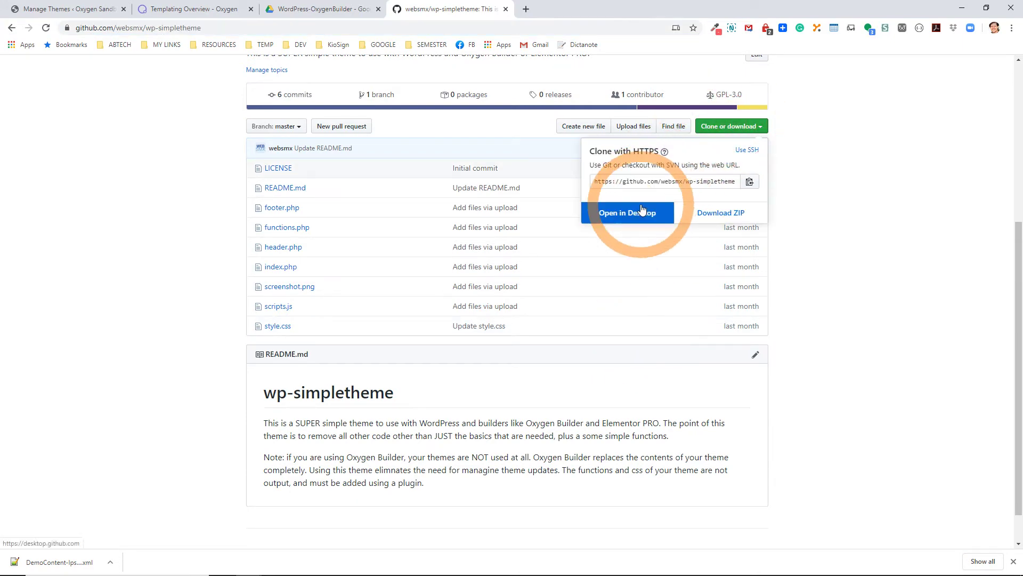
pyautogui.click(704, 213)
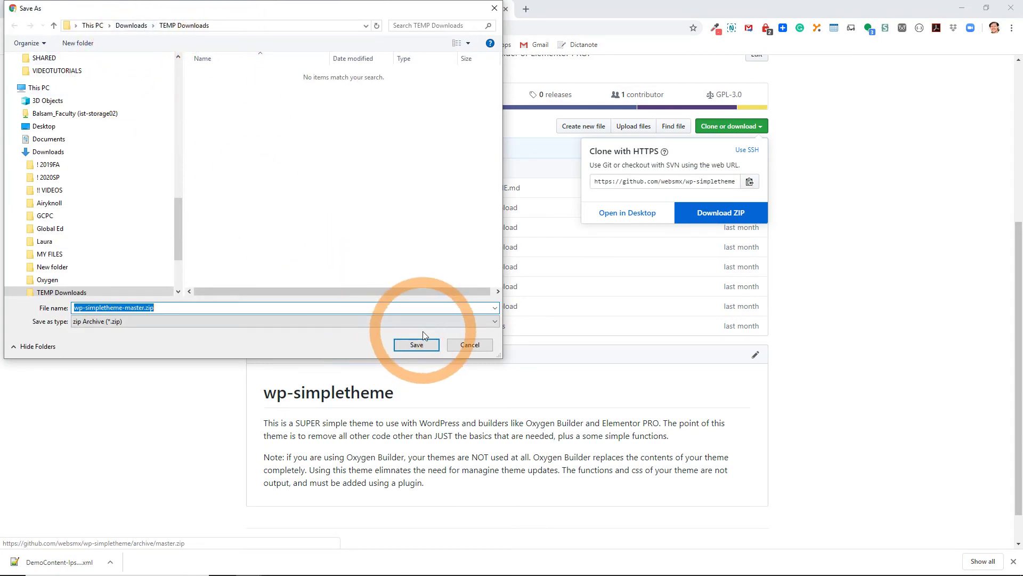
pyautogui.click(417, 344)
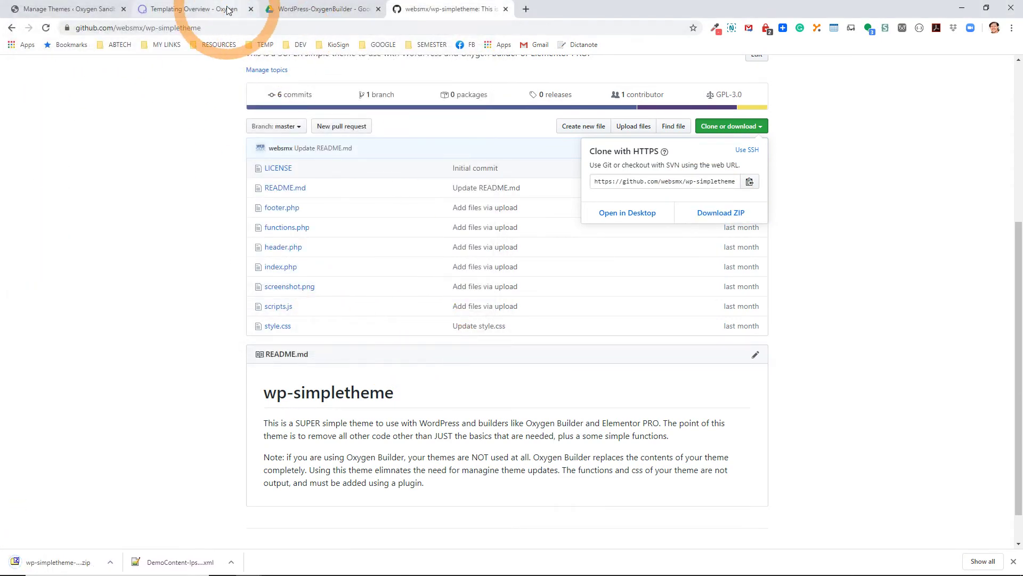
# - In the WordPress admin, install wp-simpletheme-master.zip from TEMP Downloads as a new theme and activate it
pyautogui.click(92, 7)
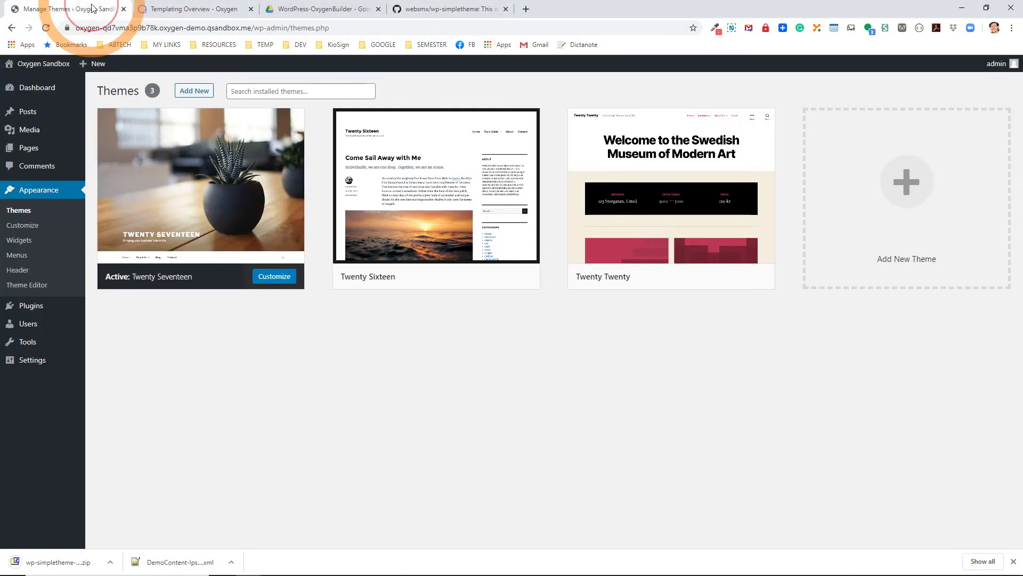
pyautogui.click(187, 97)
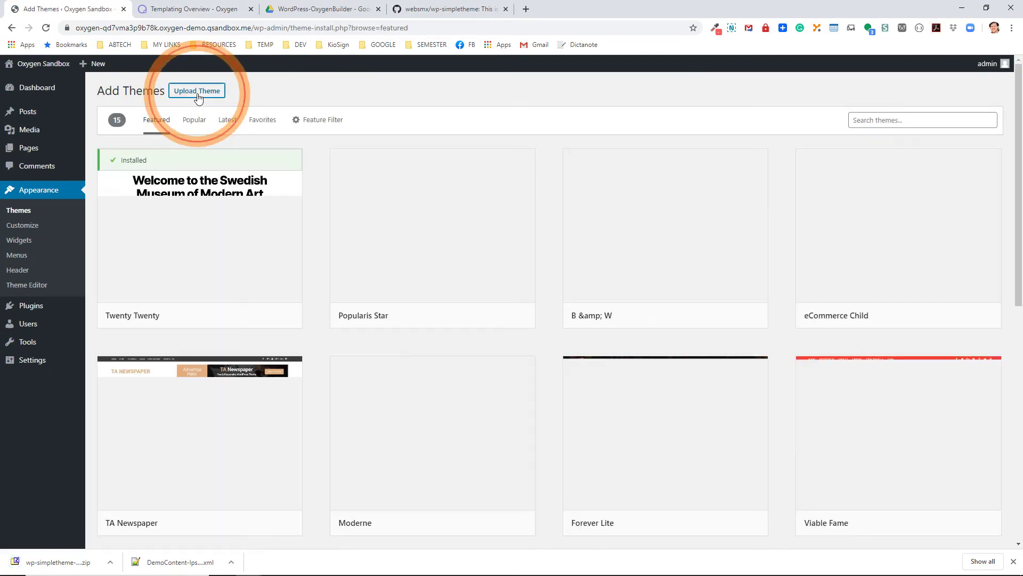
pyautogui.click(189, 92)
pyautogui.click(457, 185)
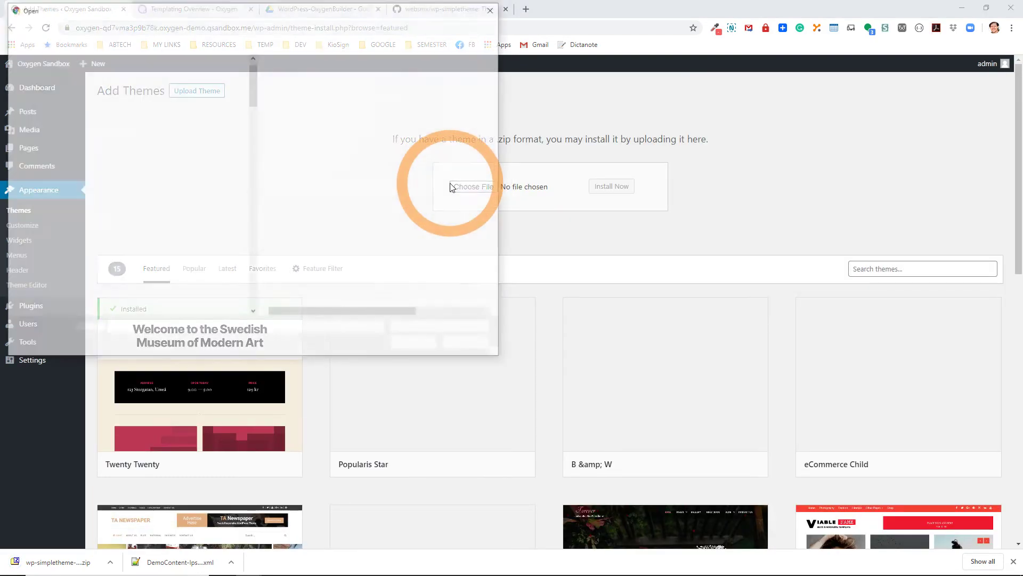
pyautogui.moveTo(251, 229); pyautogui.dragTo(251, 80)
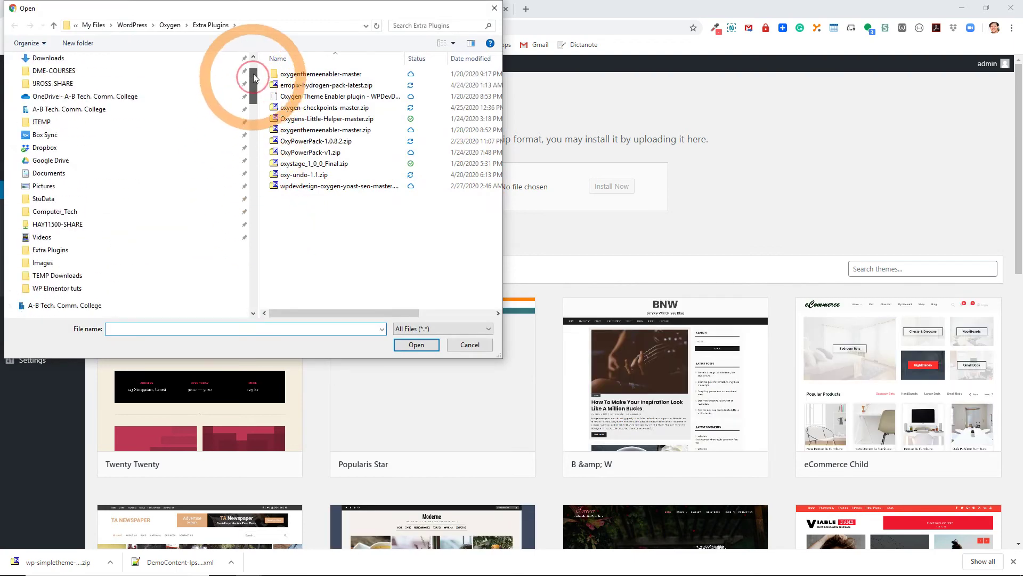
pyautogui.click(48, 116)
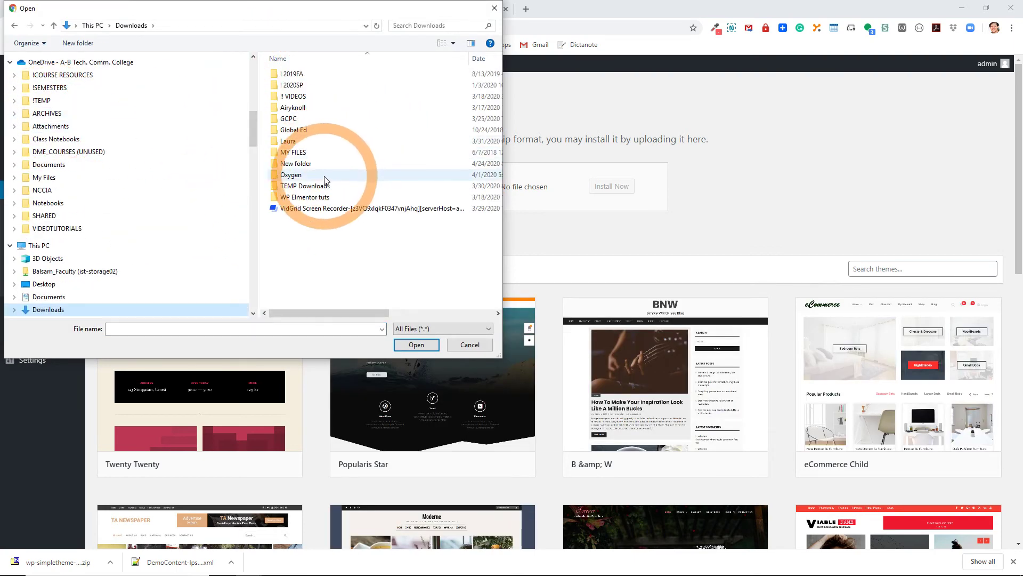
pyautogui.click(302, 187)
pyautogui.doubleClick(302, 187)
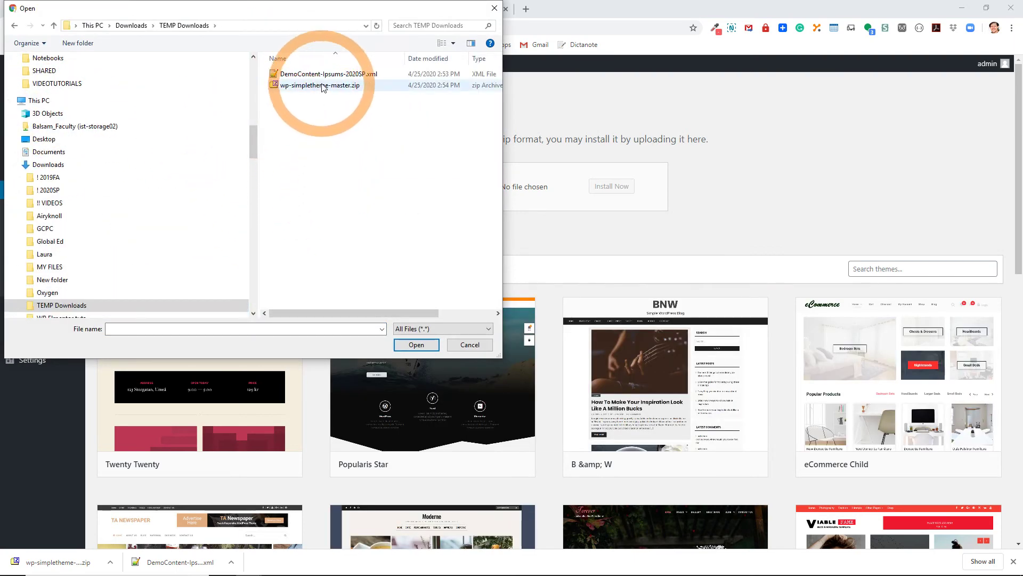
pyautogui.click(320, 85)
pyautogui.click(416, 345)
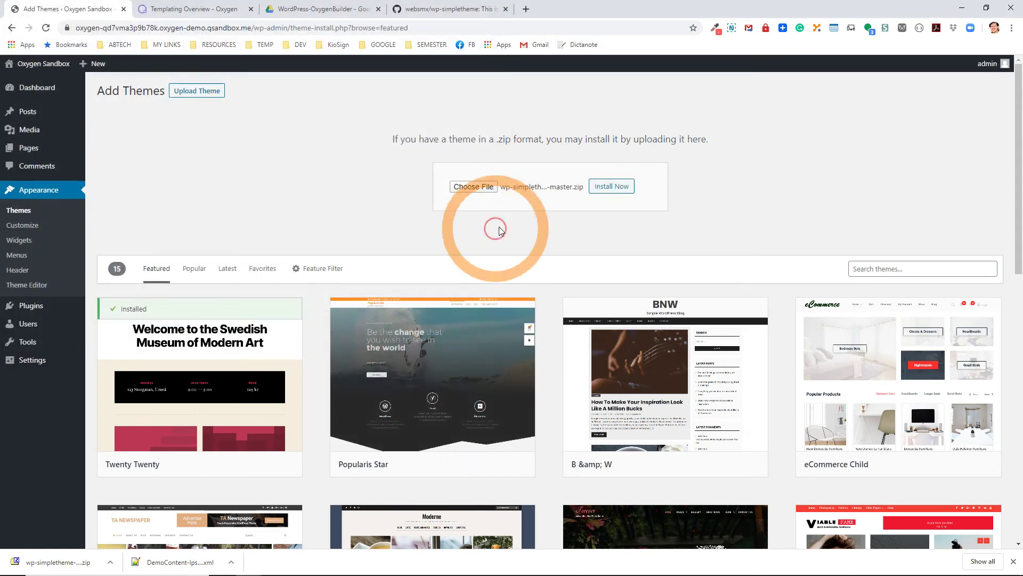
pyautogui.click(606, 189)
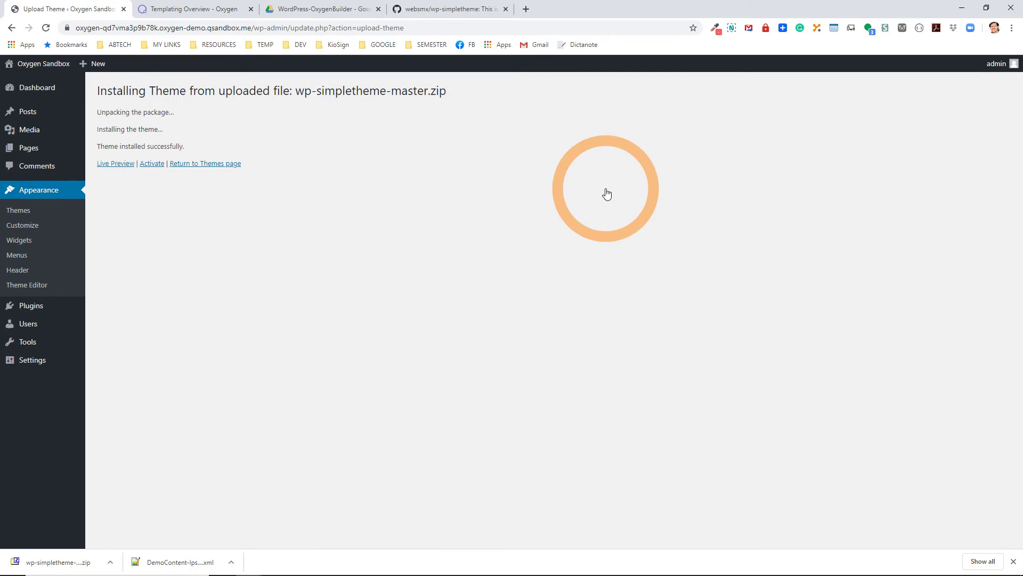
pyautogui.click(152, 164)
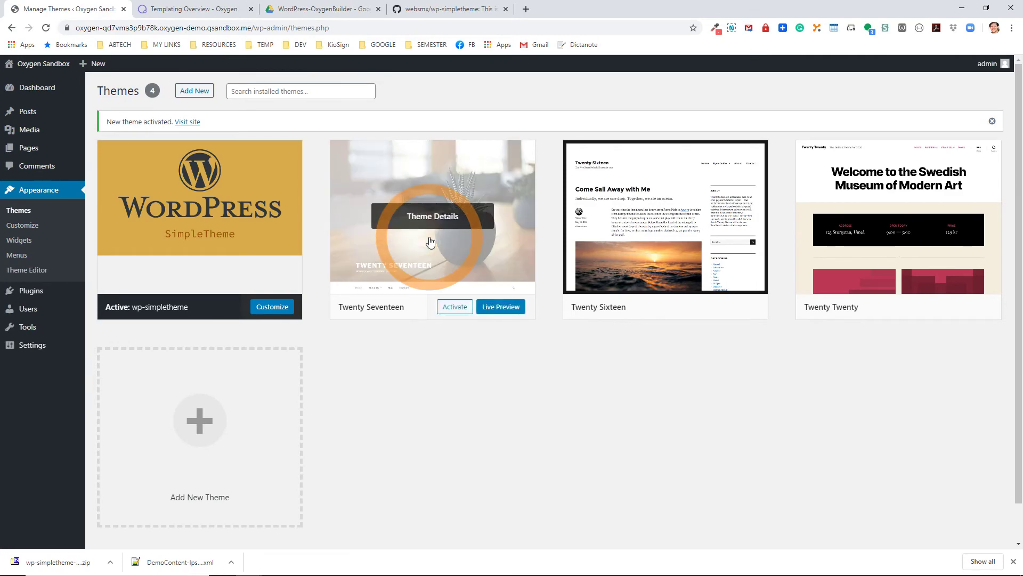
# - Delete the Twenty Seventeen theme from the installed themes
pyautogui.click(486, 192)
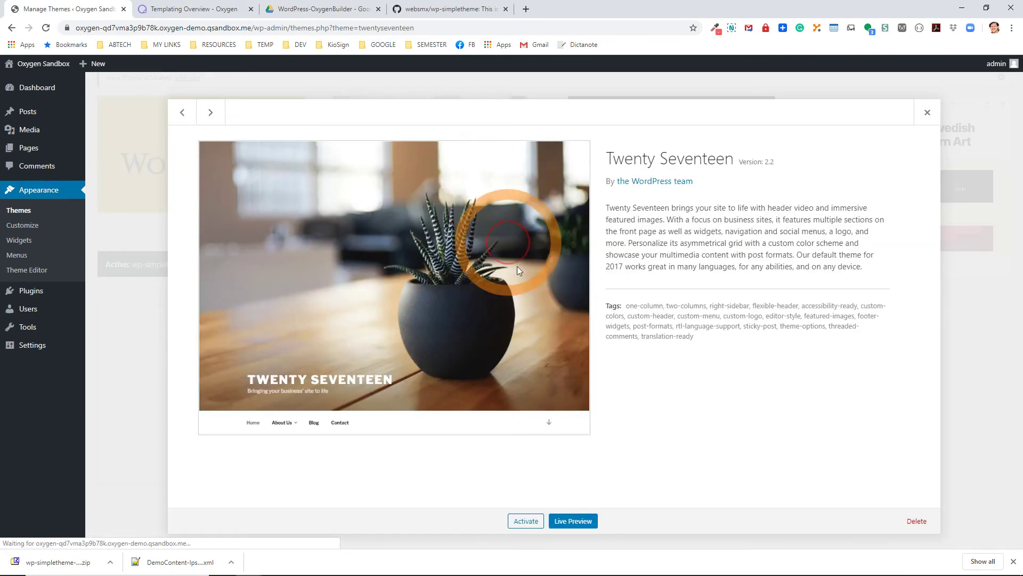
pyautogui.click(918, 526)
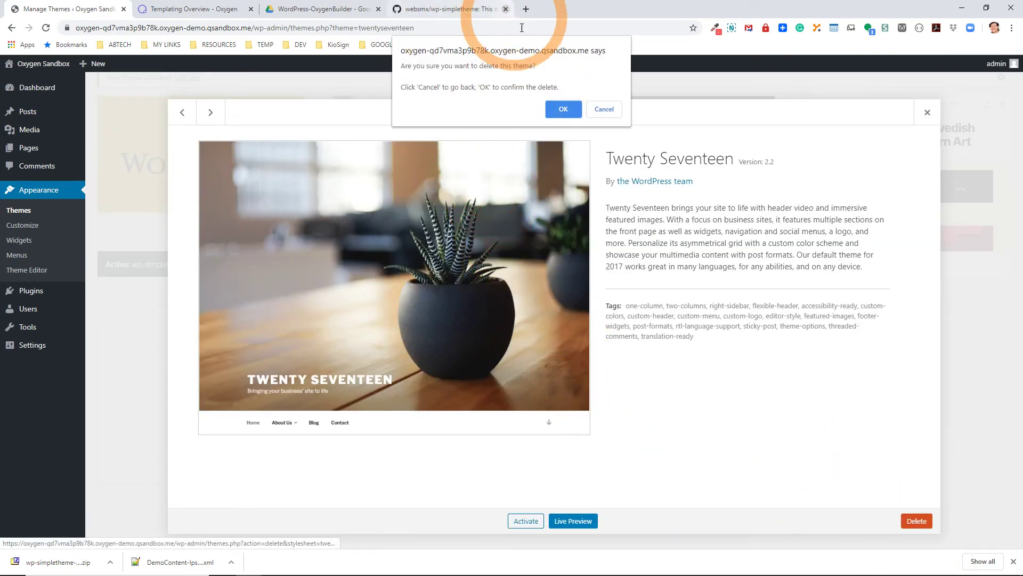
pyautogui.click(560, 110)
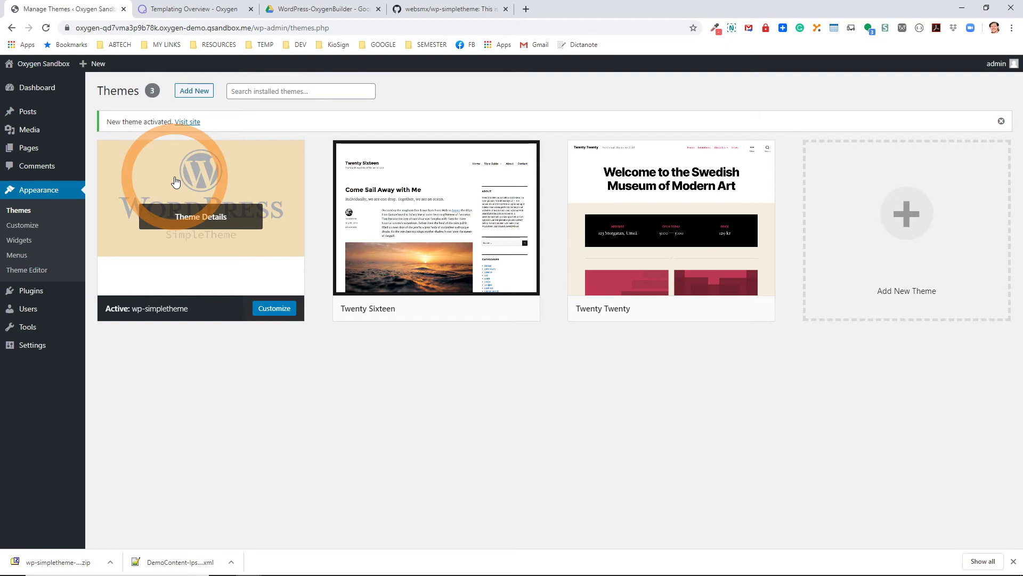
# - Activate the Oxygen plugin and check the installed themes and the existing pages list
pyautogui.moveTo(41, 292)
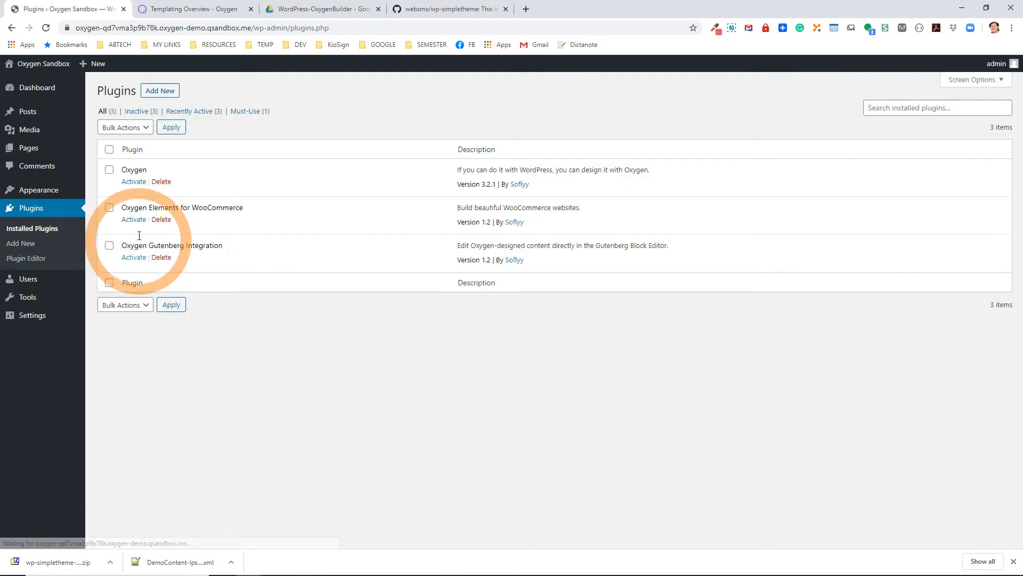
pyautogui.click(136, 183)
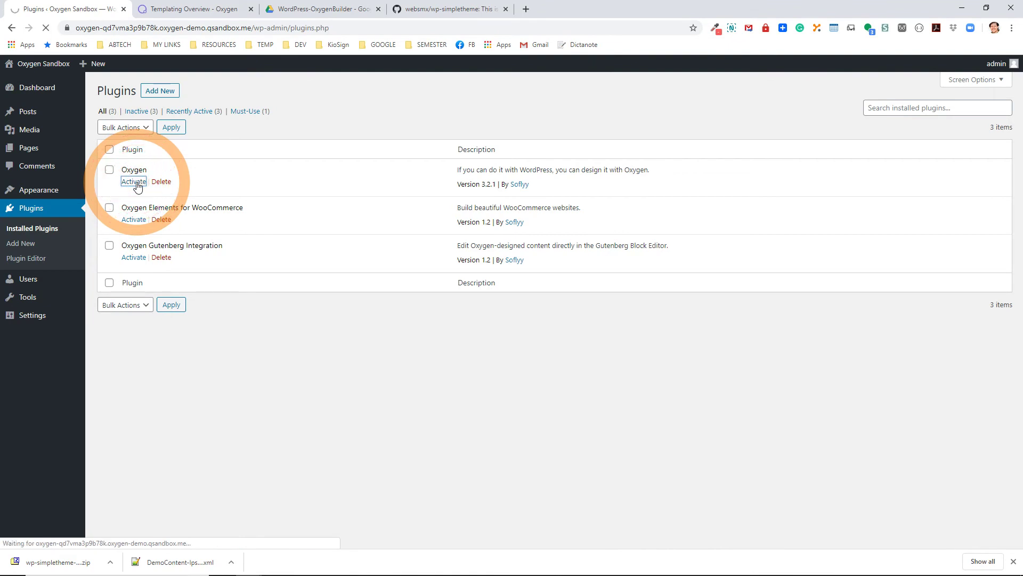
pyautogui.moveTo(36, 194)
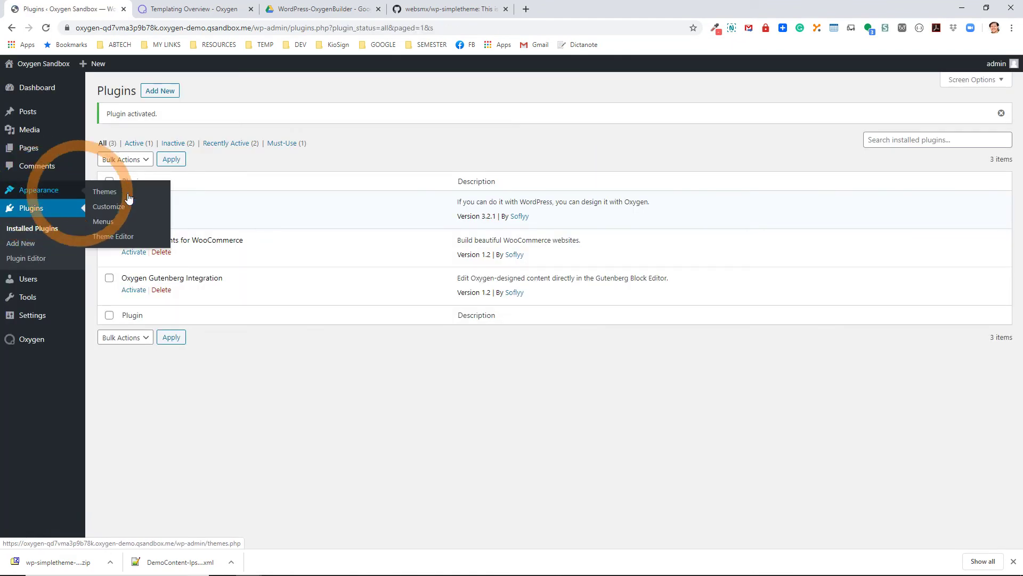
pyautogui.click(112, 193)
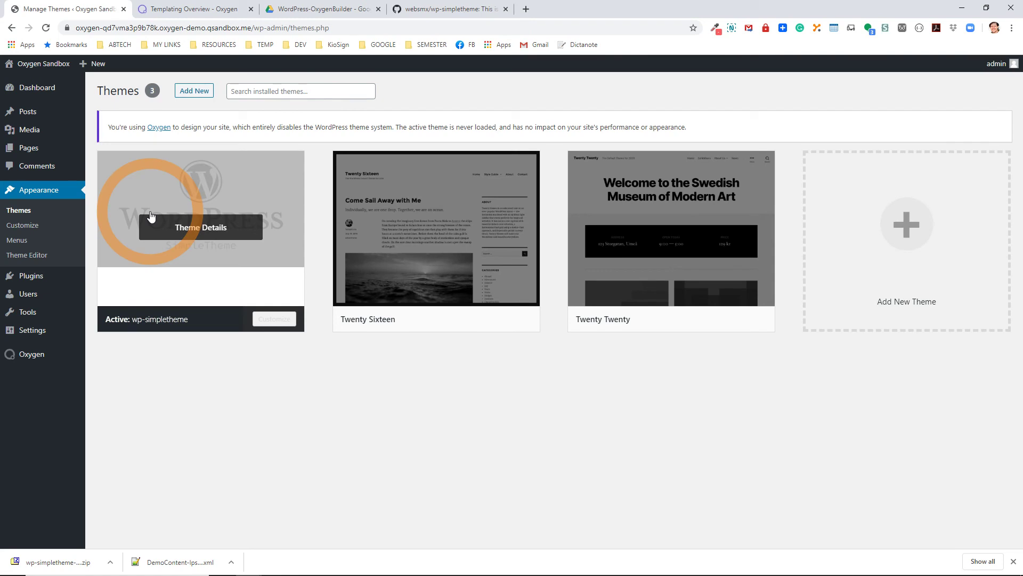
pyautogui.moveTo(40, 153)
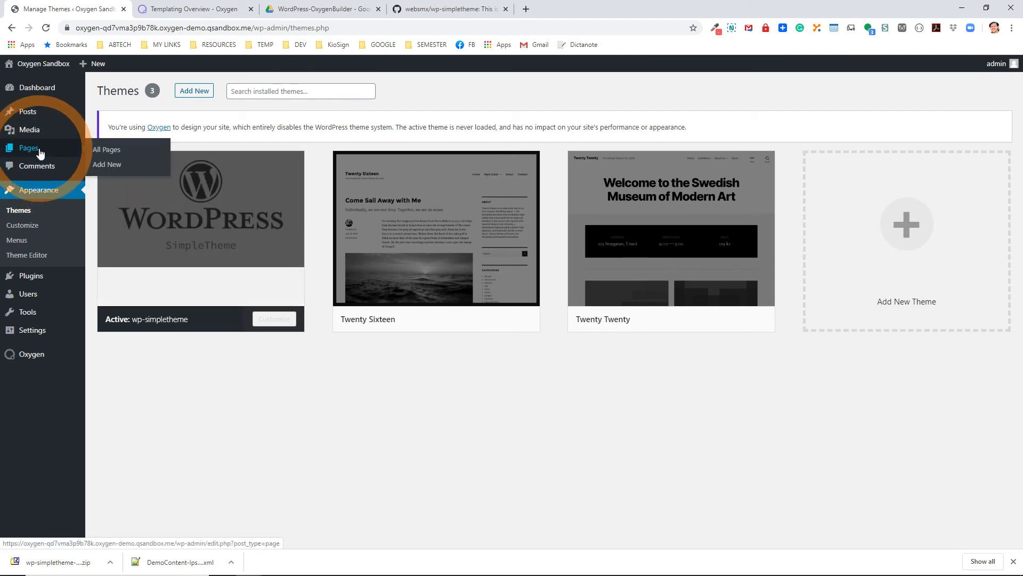
pyautogui.click(40, 153)
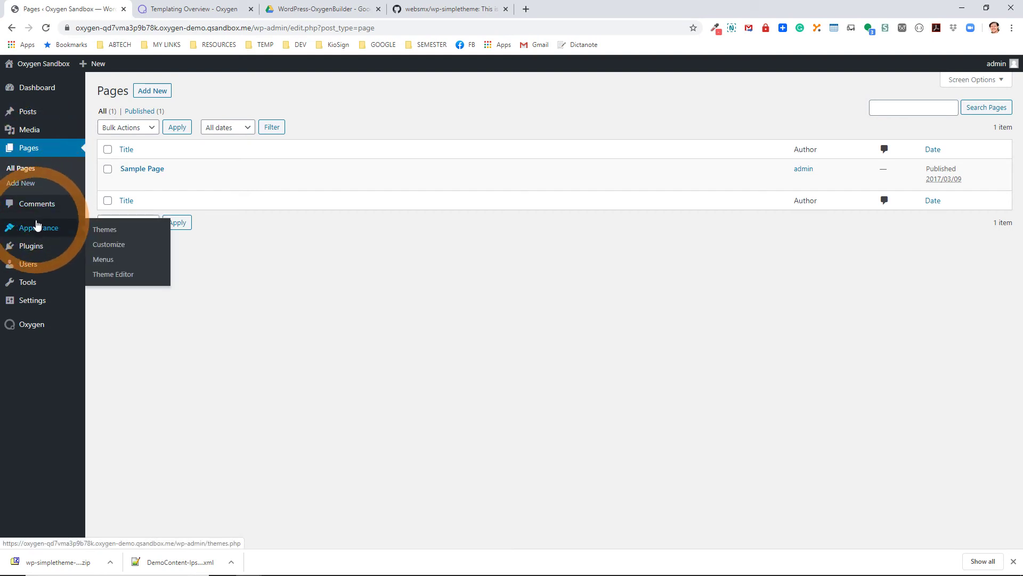
# - Install the WordPress importer from the import tools and run it
pyautogui.moveTo(33, 250)
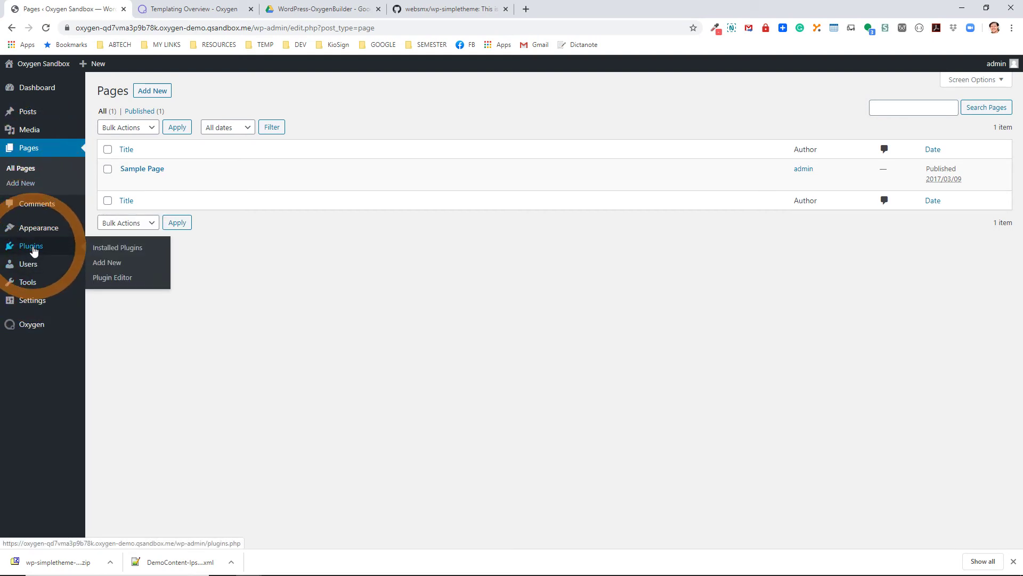
pyautogui.moveTo(30, 283)
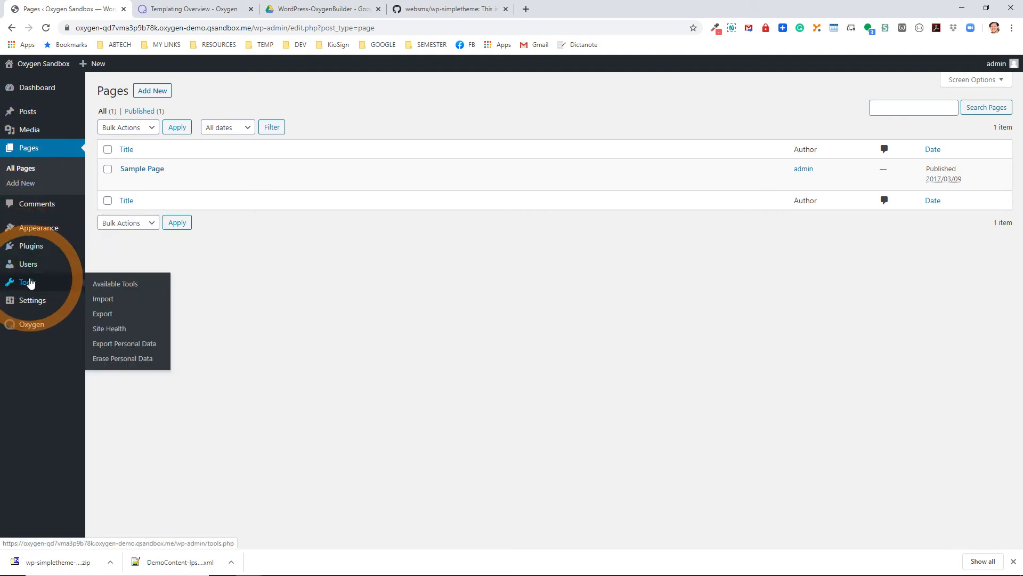
pyautogui.click(98, 301)
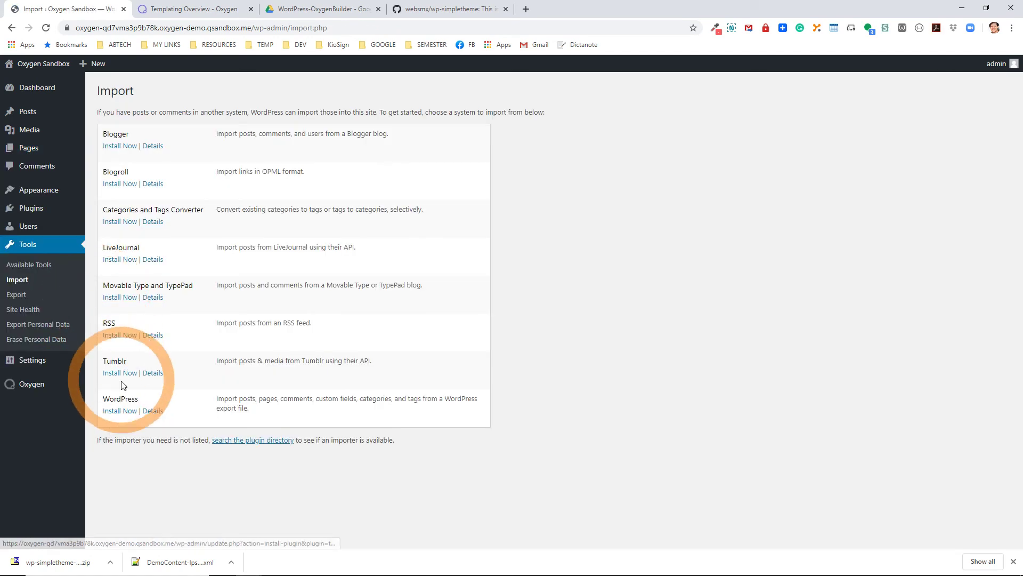
pyautogui.click(126, 411)
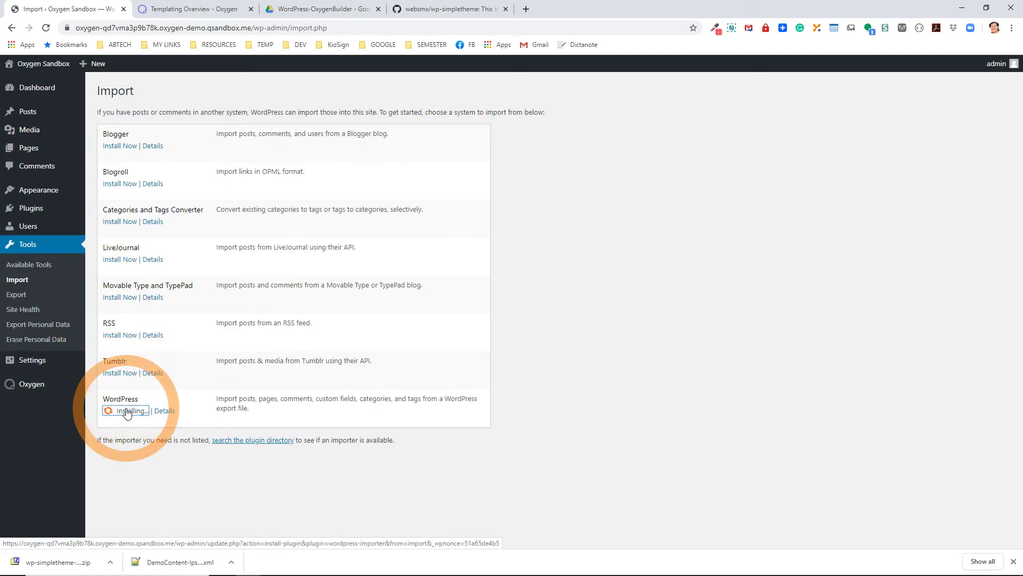
pyautogui.click(126, 444)
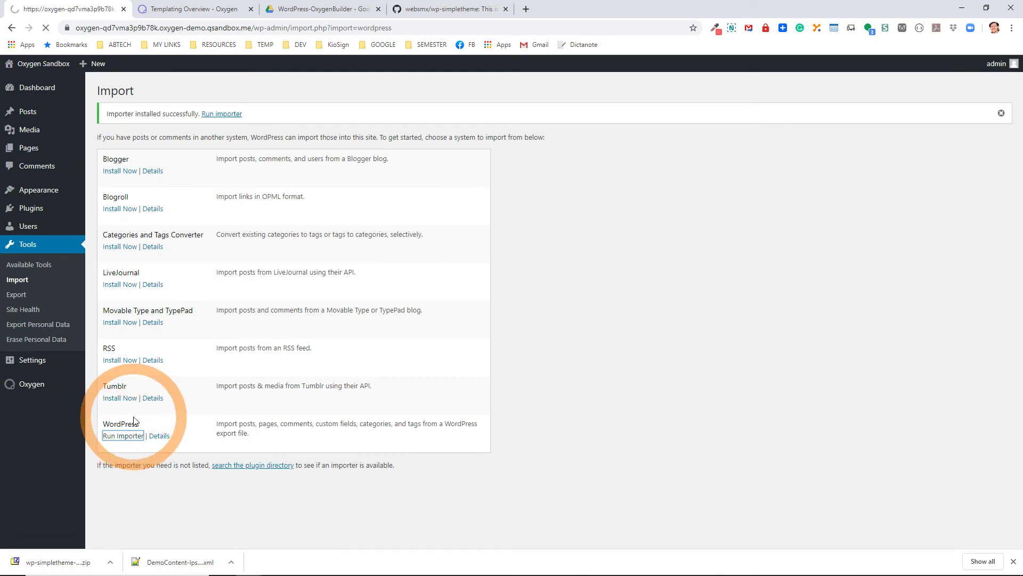
# - Upload DemoContent-Ipsums-2020SP.xml from the TEMP Downloads folder into the WordPress importer
pyautogui.click(302, 152)
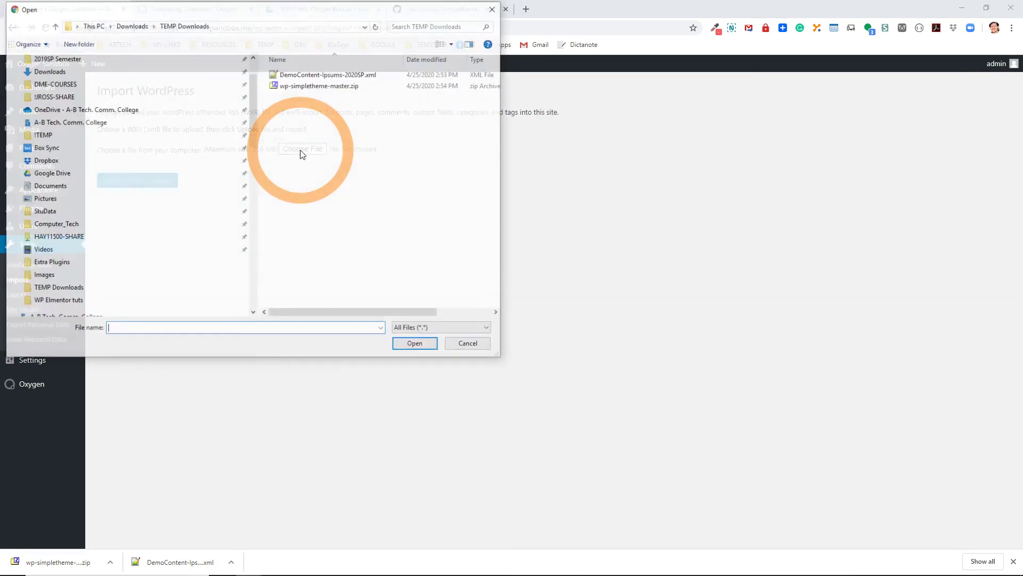
pyautogui.click(291, 75)
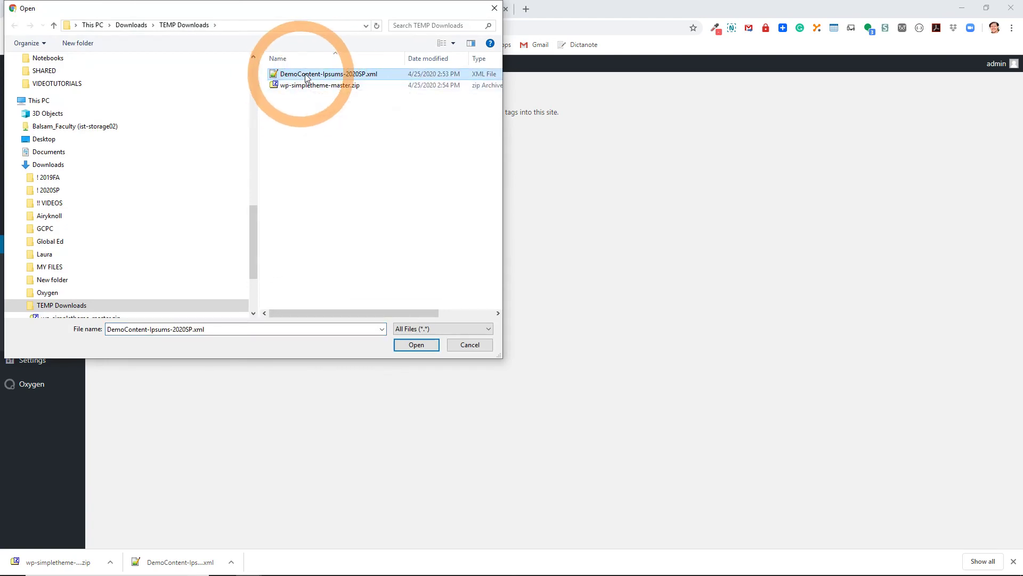
pyautogui.click(415, 347)
pyautogui.click(152, 185)
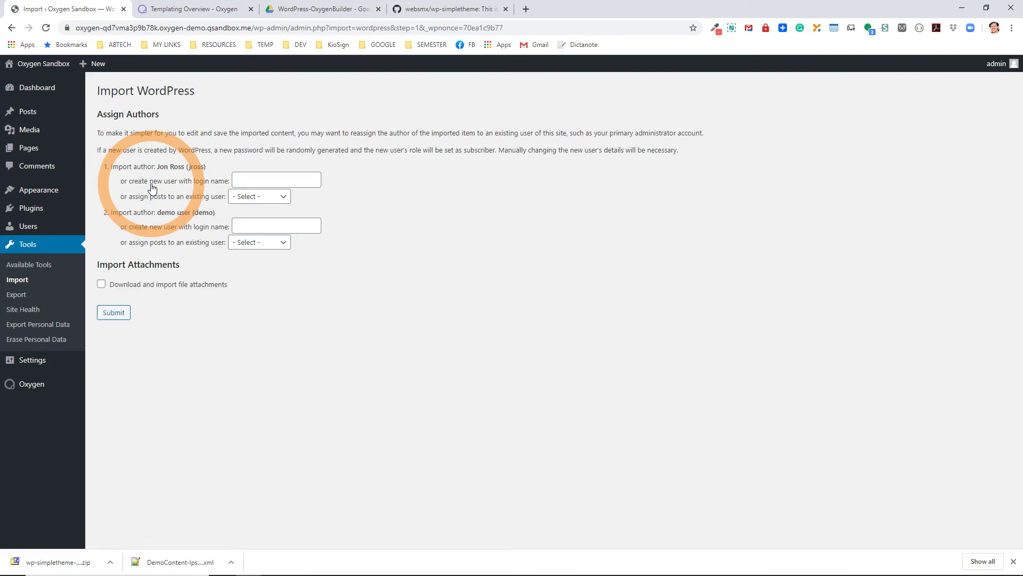
# - Assign both import authors' posts to the existing admin user and run the import with file attachments included
pyautogui.click(261, 197)
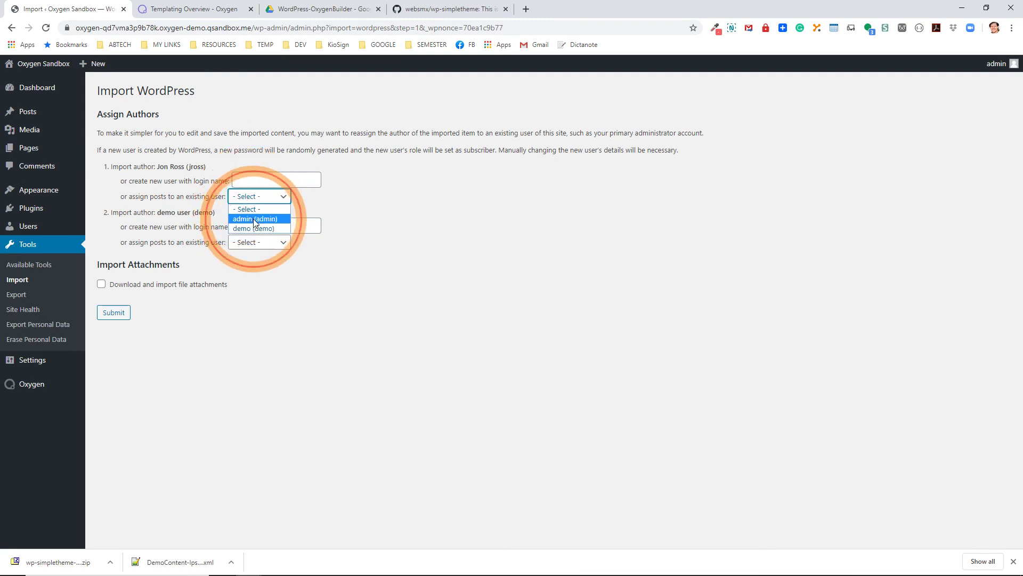
pyautogui.click(254, 218)
pyautogui.click(260, 242)
pyautogui.click(254, 262)
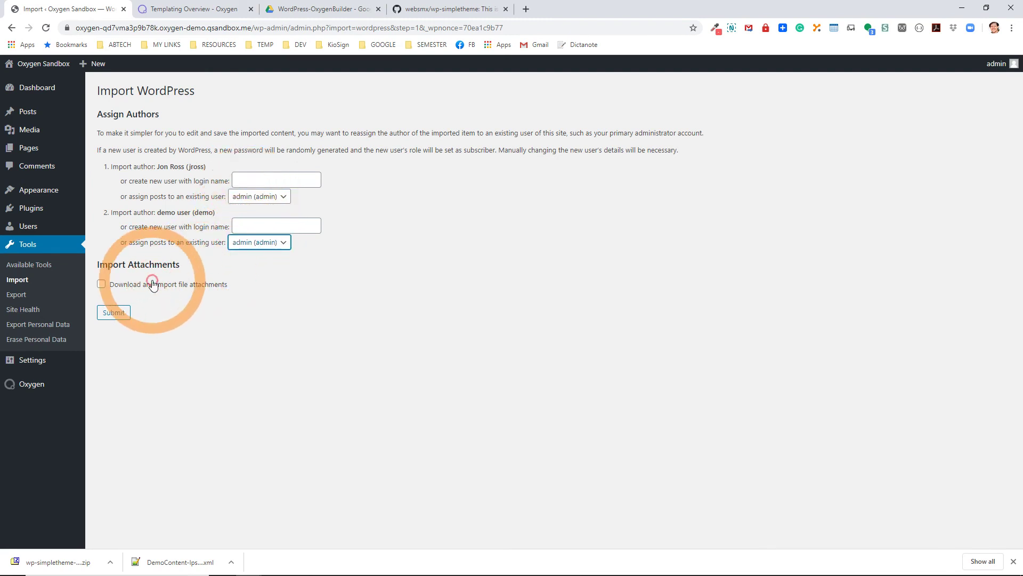
pyautogui.click(153, 284)
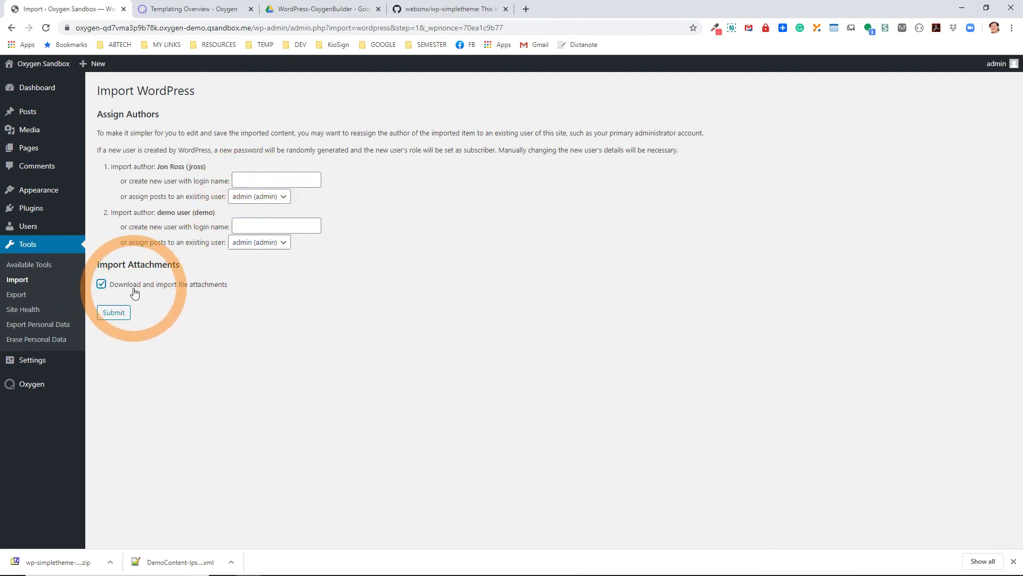
pyautogui.click(111, 314)
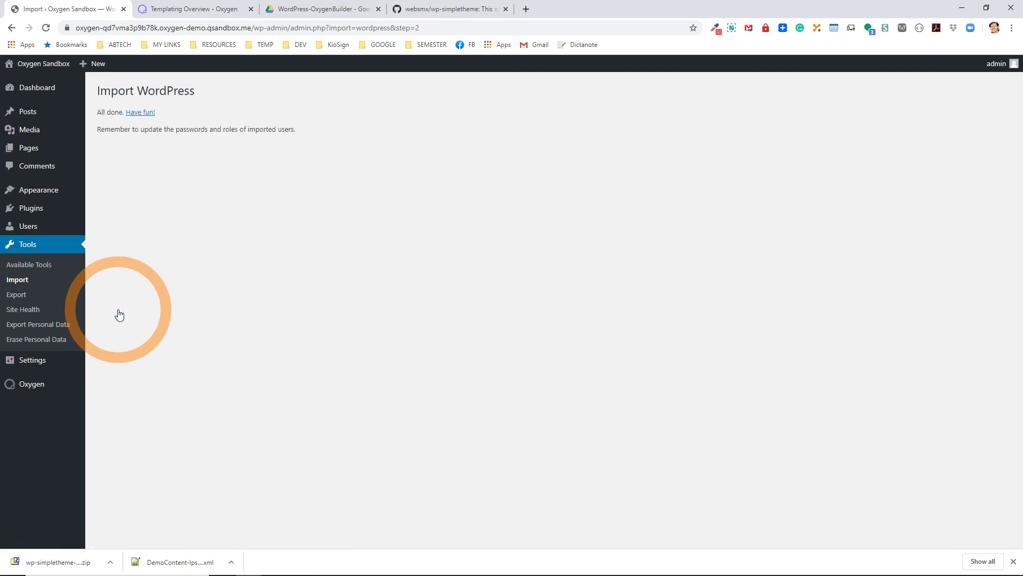
# - Check the imported demo content in the posts list, the pages list and the media library
pyautogui.click(32, 111)
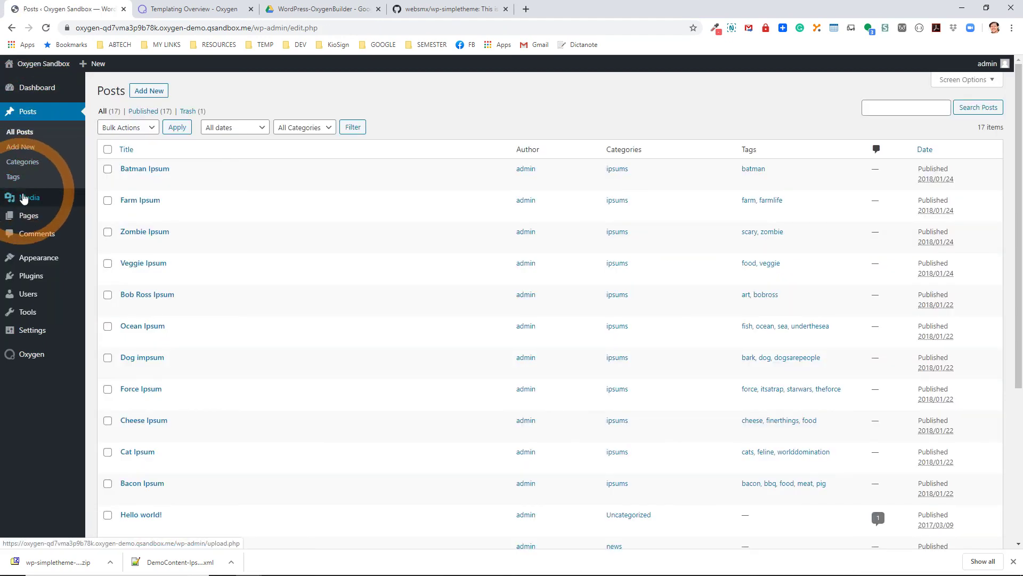
pyautogui.click(25, 220)
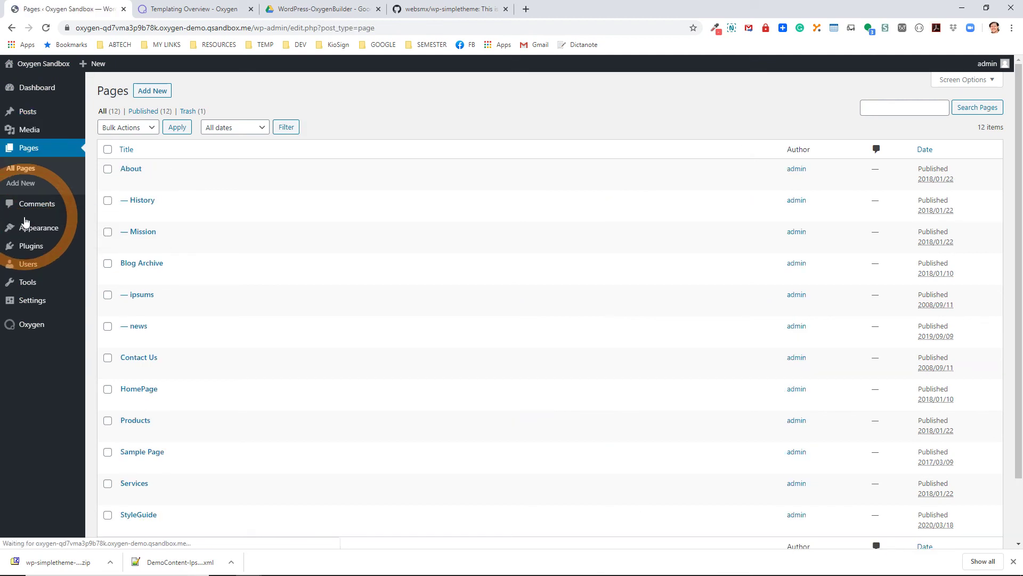
pyautogui.scroll(-2, 293, 274)
pyautogui.scroll(2, 293, 282)
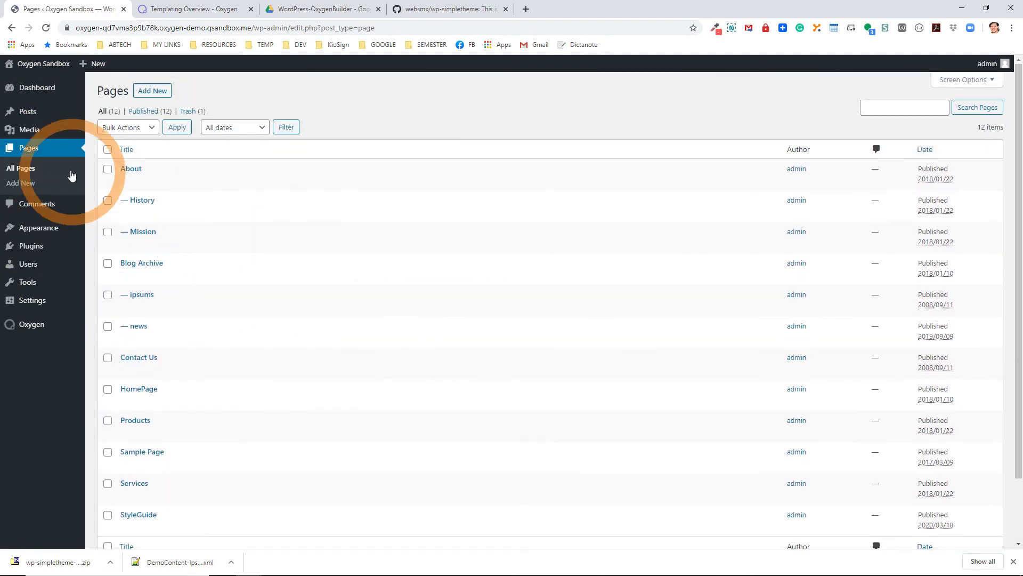
pyautogui.moveTo(33, 136)
pyautogui.click(94, 133)
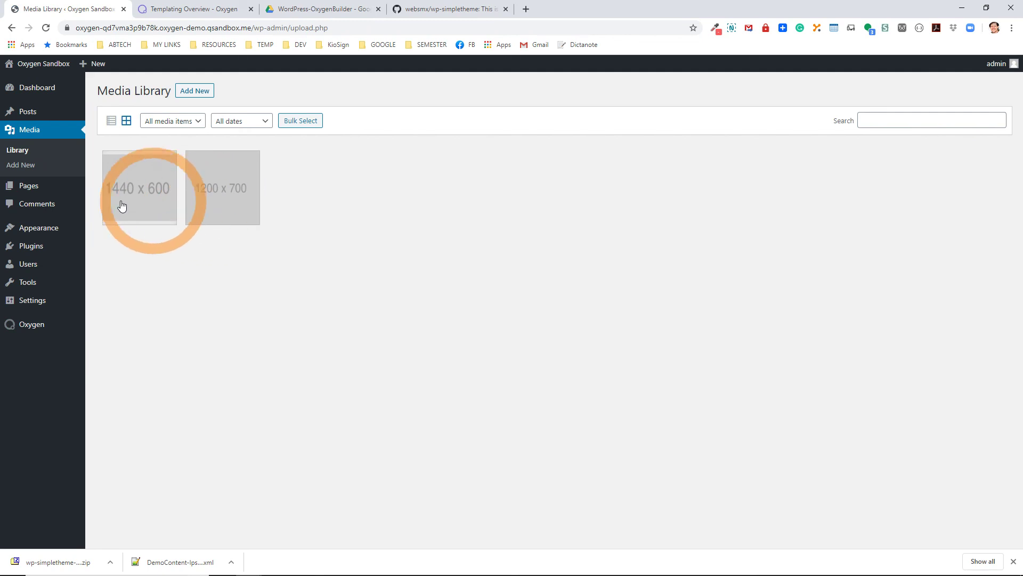
# - Examine the item structure and settings of the imported main menu
pyautogui.moveTo(43, 229)
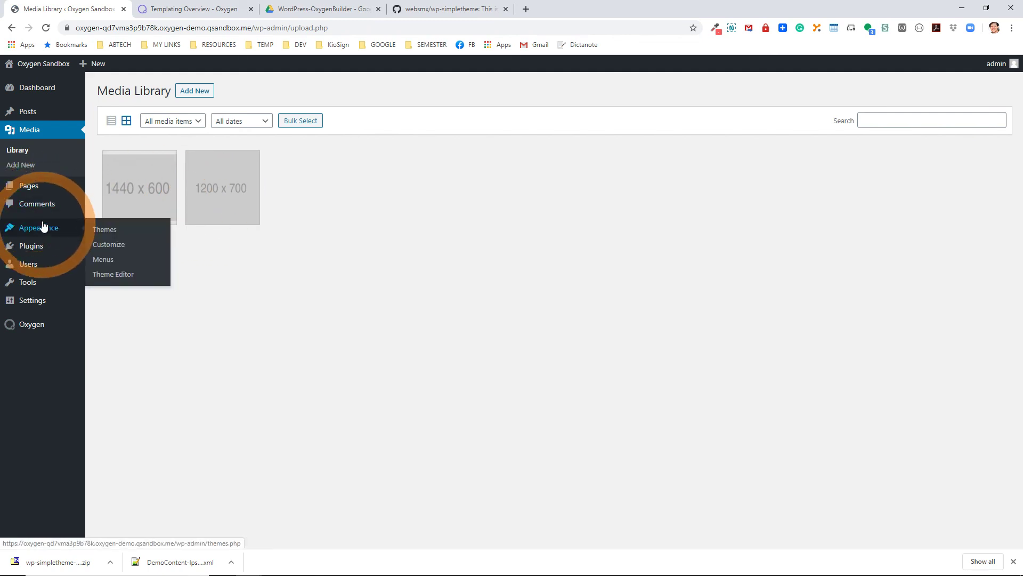
pyautogui.click(106, 260)
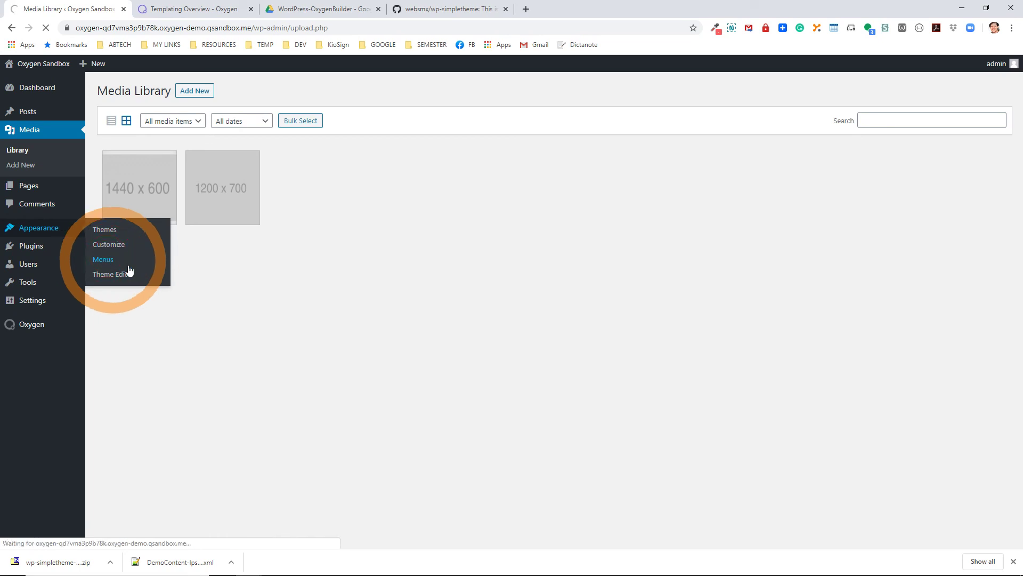
pyautogui.scroll(-3, 531, 343)
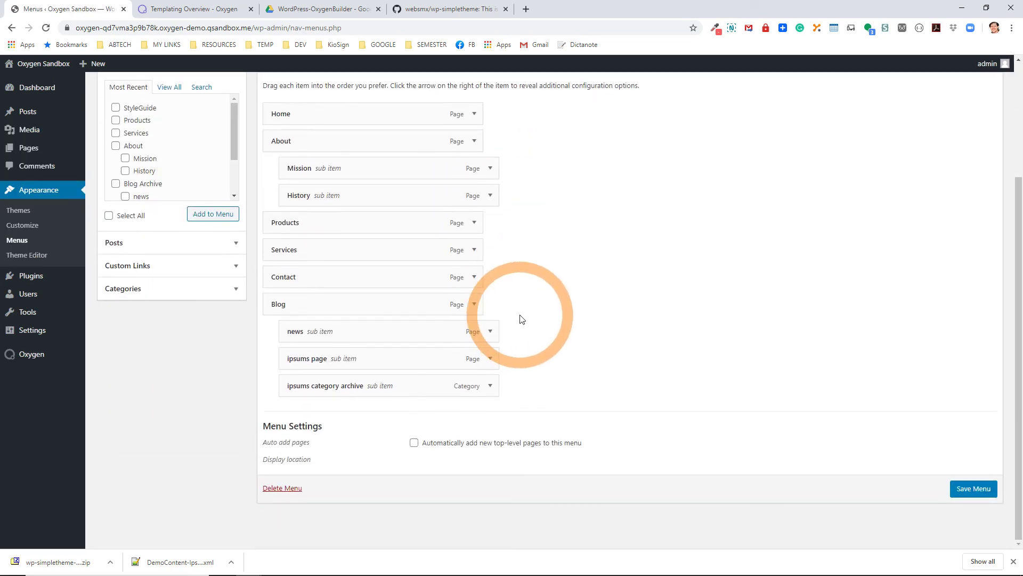
pyautogui.scroll(3, 522, 319)
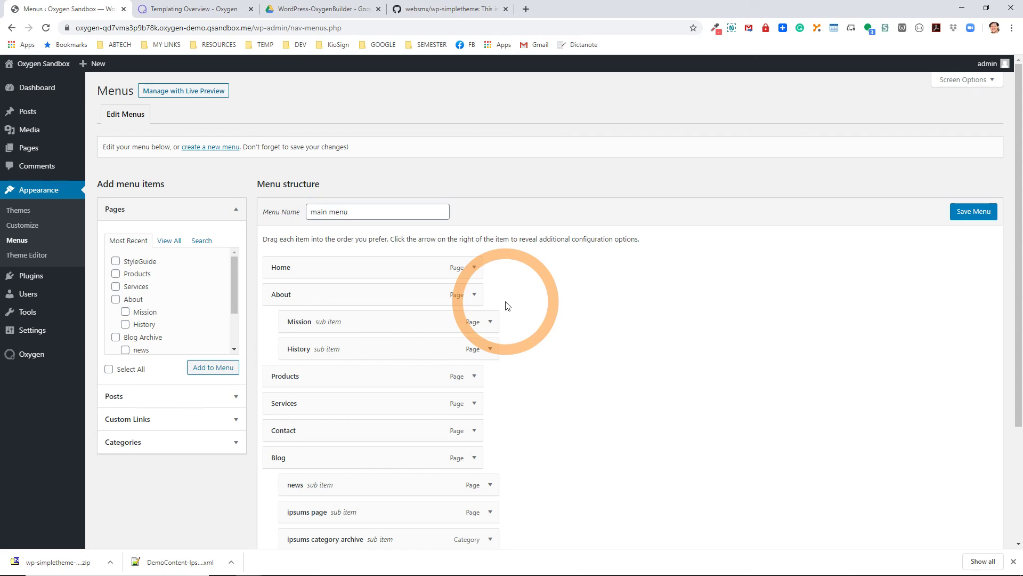
pyautogui.click(42, 367)
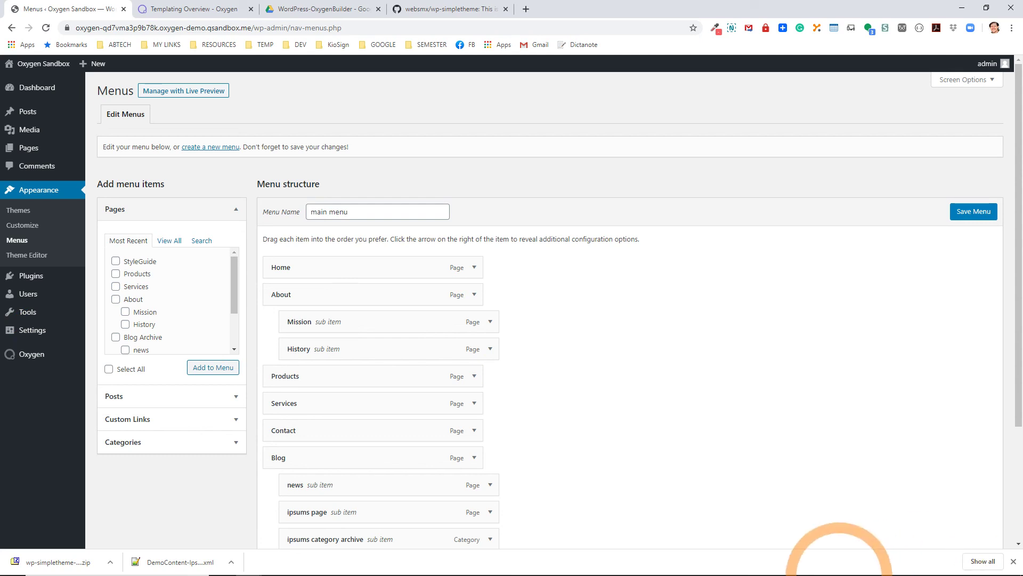
pyautogui.moveTo(840, 575)
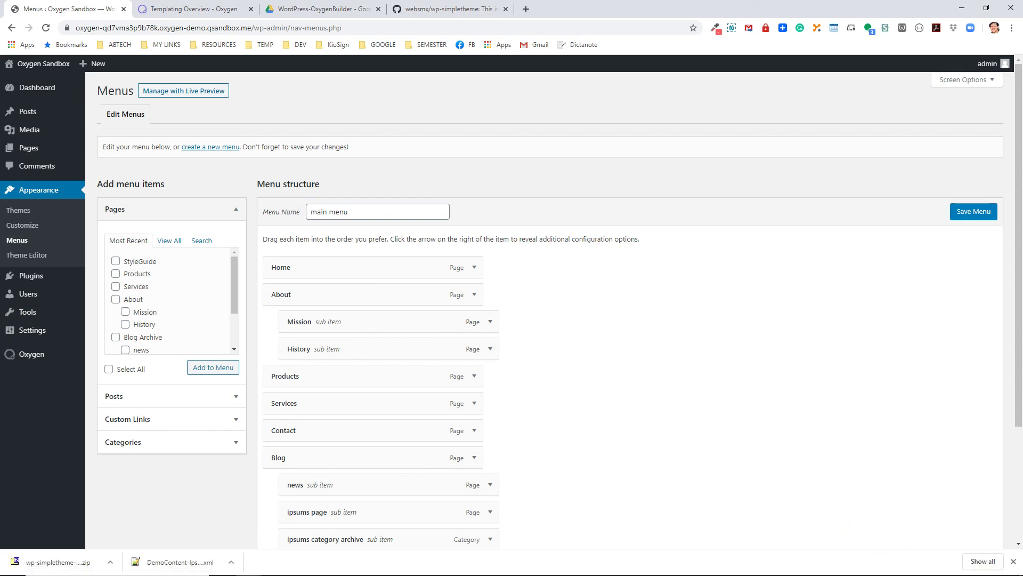